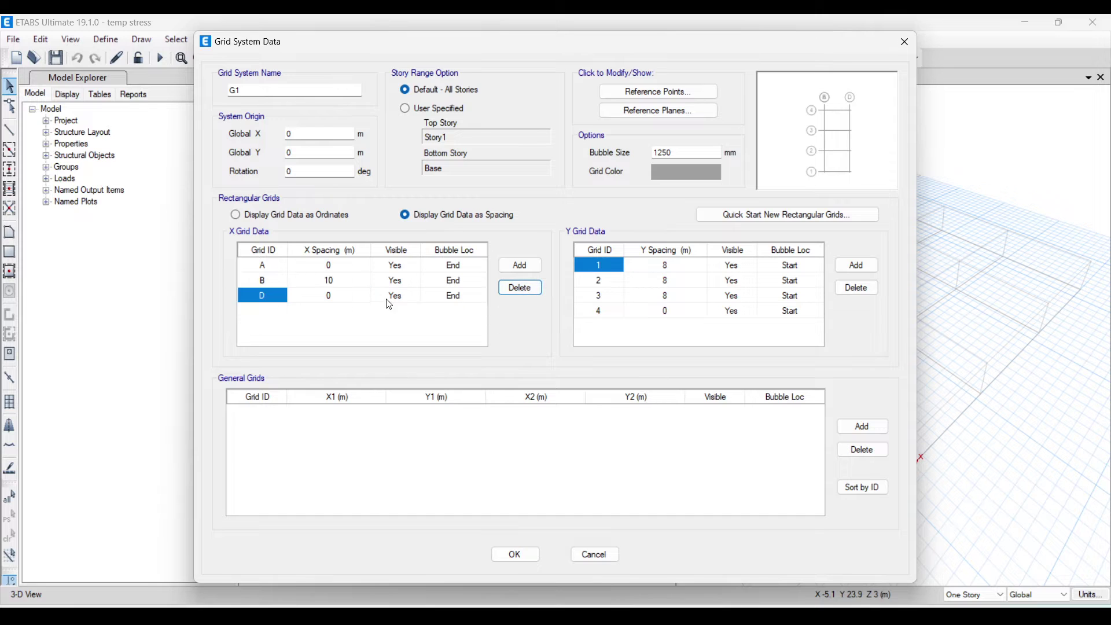
# Set grid line B's X spacing to 2 m.
pyautogui.click(346, 283)
pyautogui.write('2')
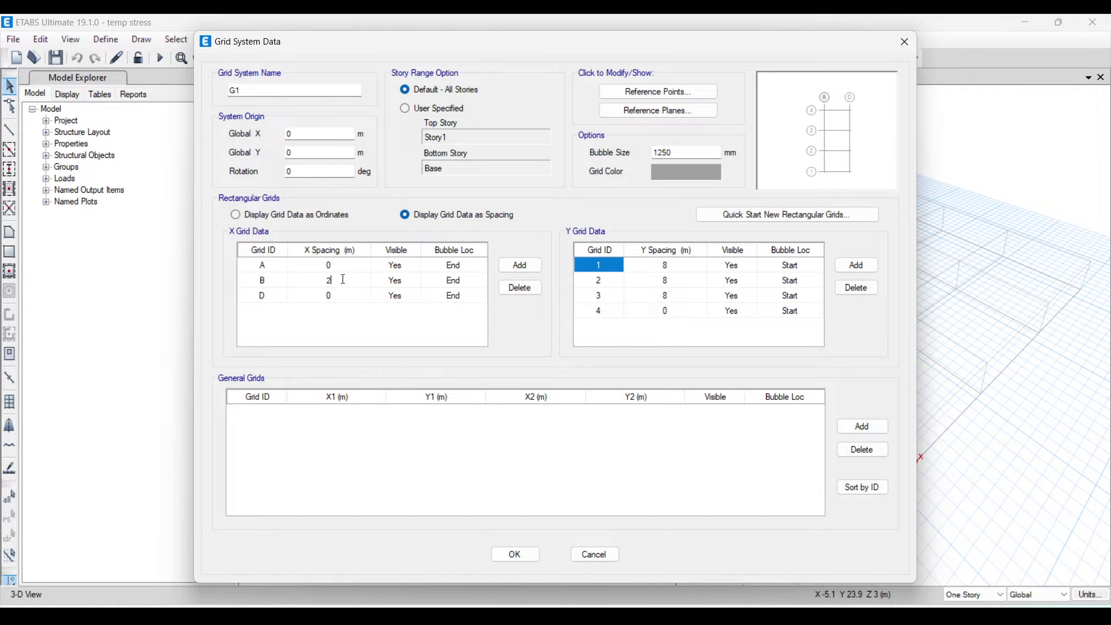
pyautogui.click(351, 300)
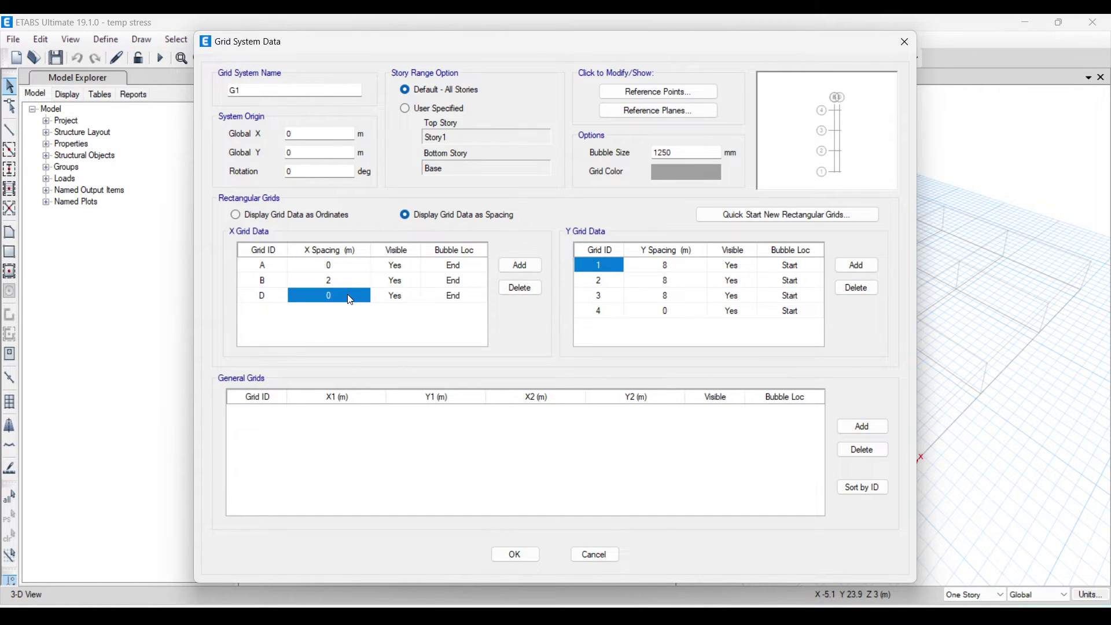
# Delete Y grid lines 4, 3 and 2, keeping only line 1, and apply the grid.
pyautogui.click(806, 311)
pyautogui.click(856, 288)
pyautogui.click(856, 288)
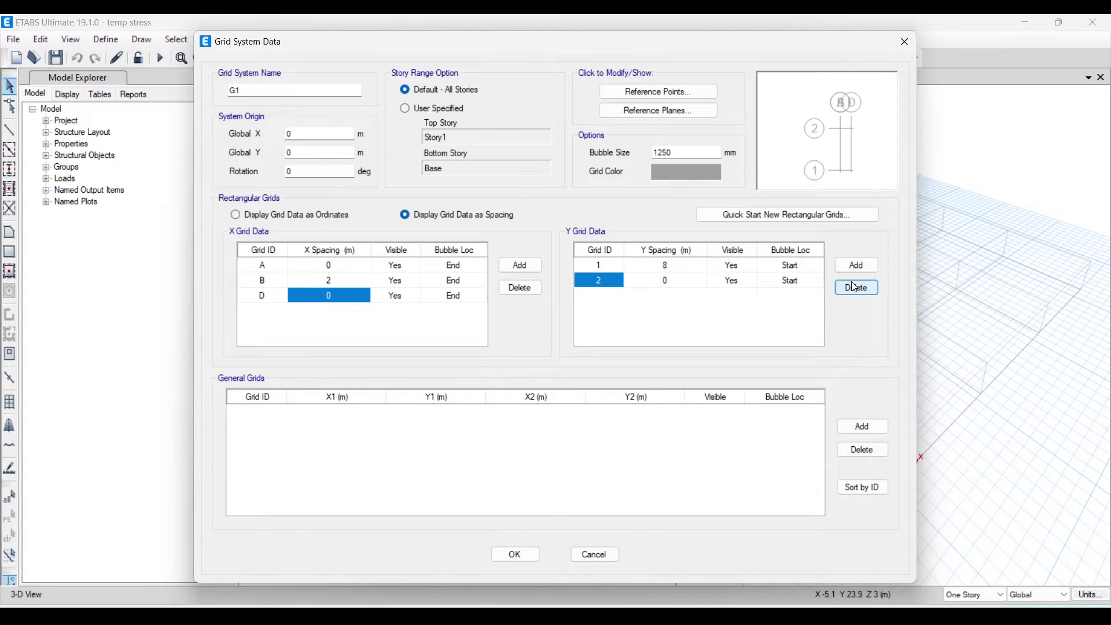
pyautogui.click(856, 288)
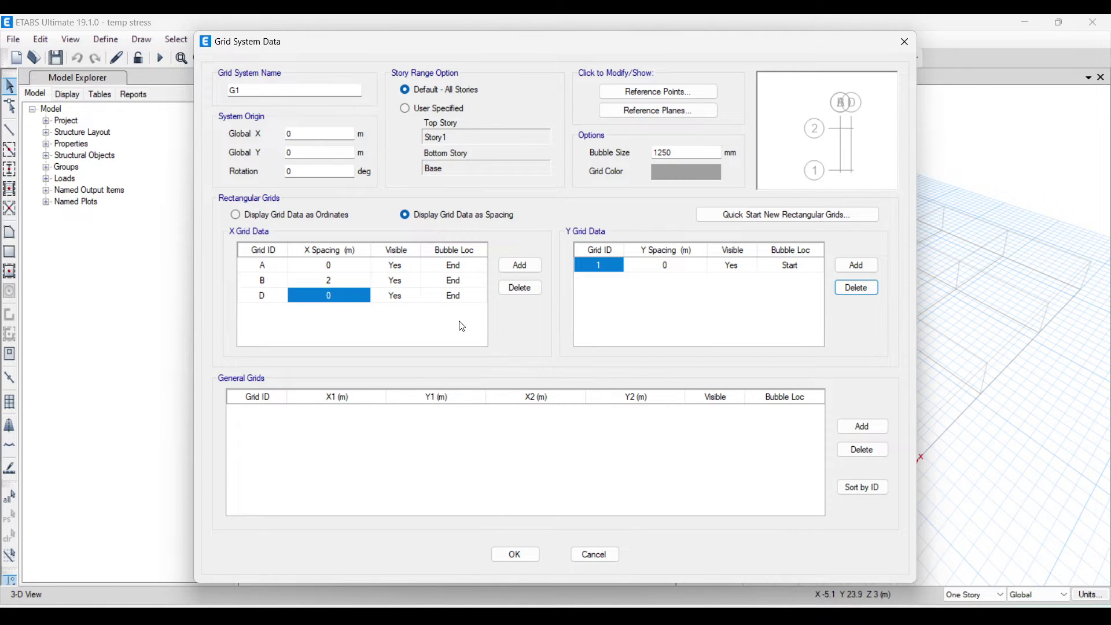
pyautogui.click(517, 559)
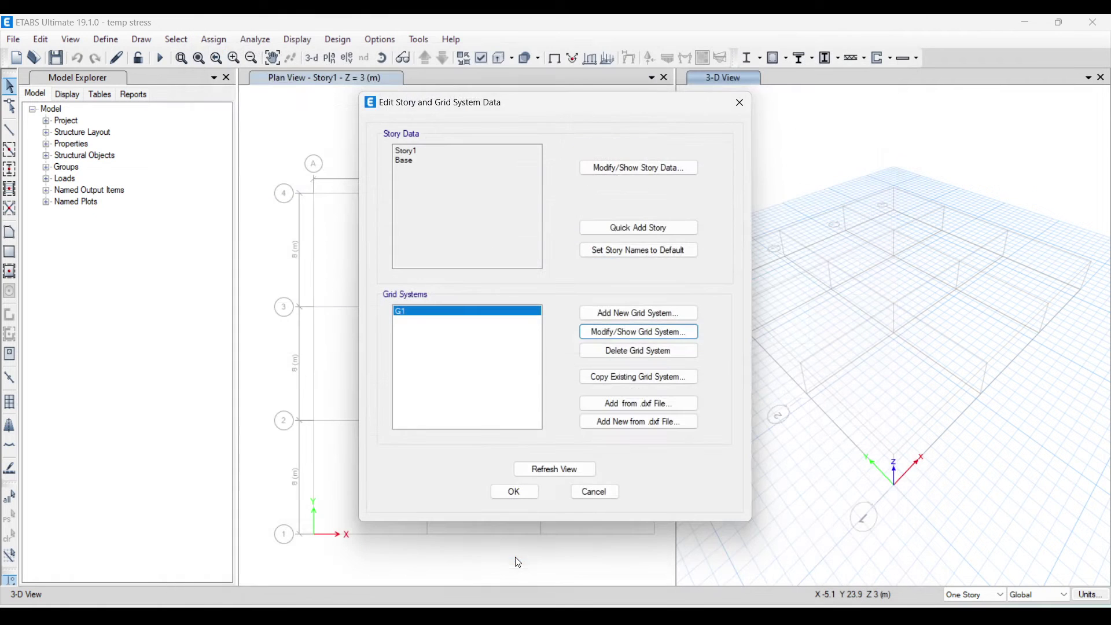
pyautogui.click(529, 496)
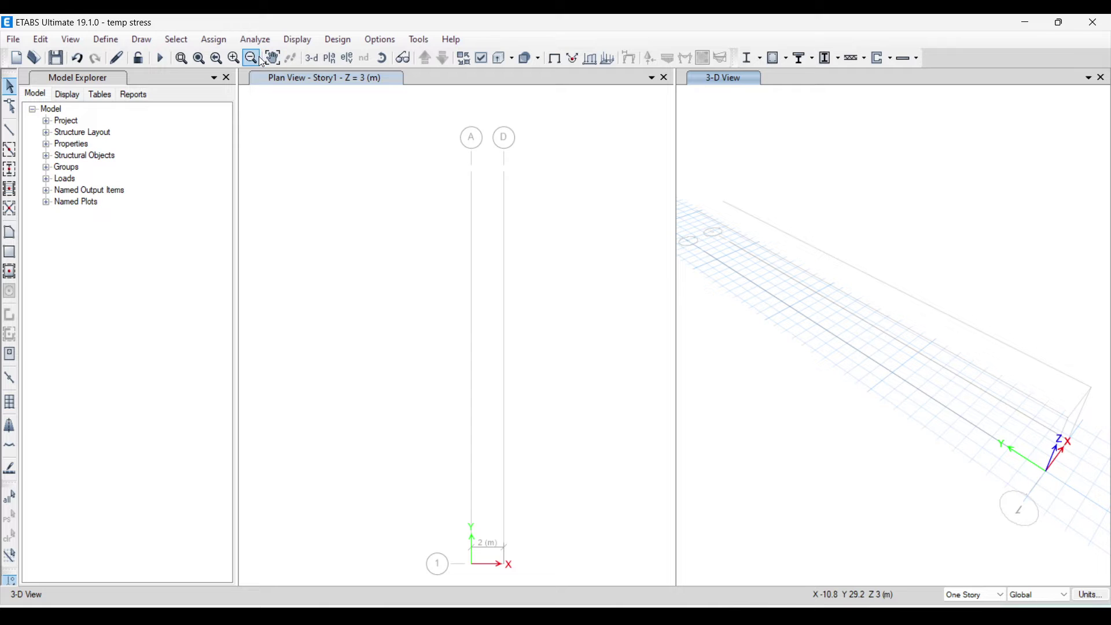
# Show the elevation along grid 1, then return the right pane to 3-D.
pyautogui.click(347, 59)
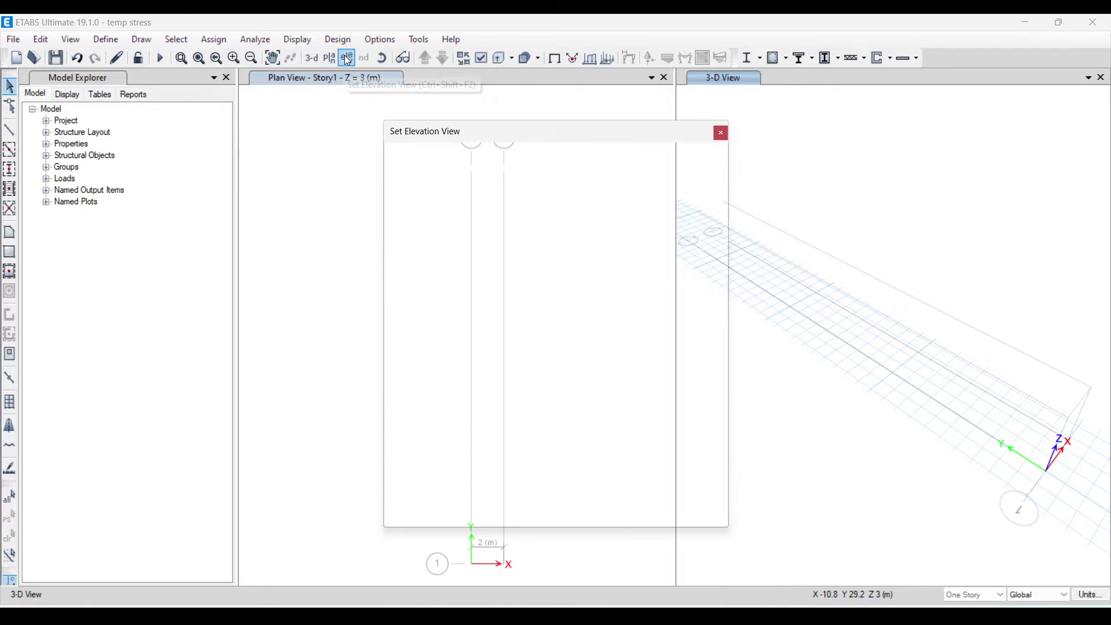
pyautogui.click(438, 259)
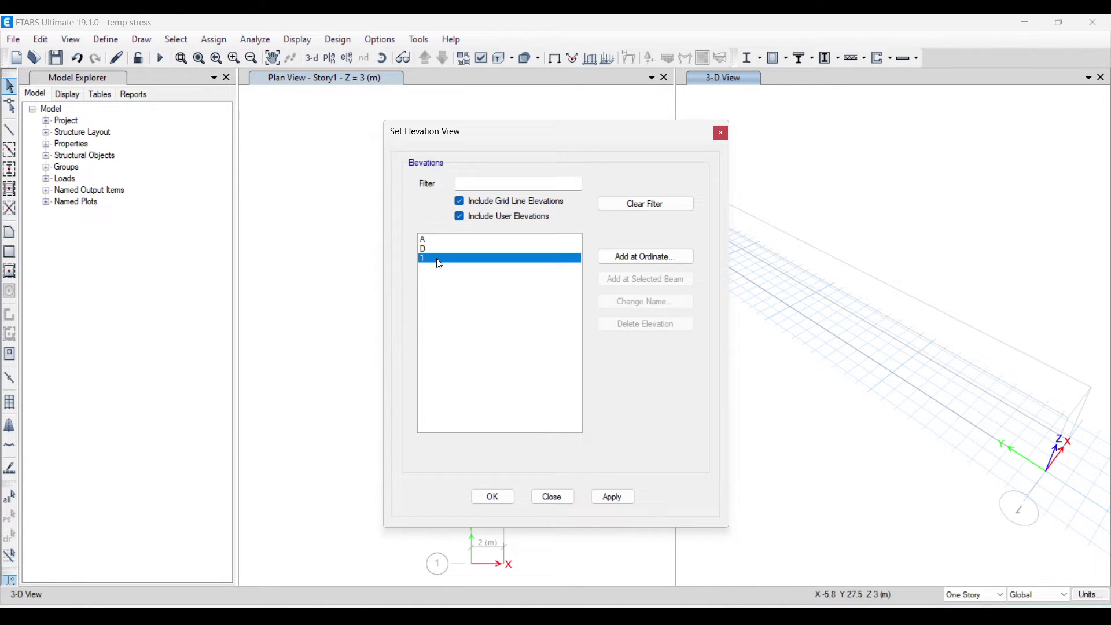
pyautogui.click(613, 498)
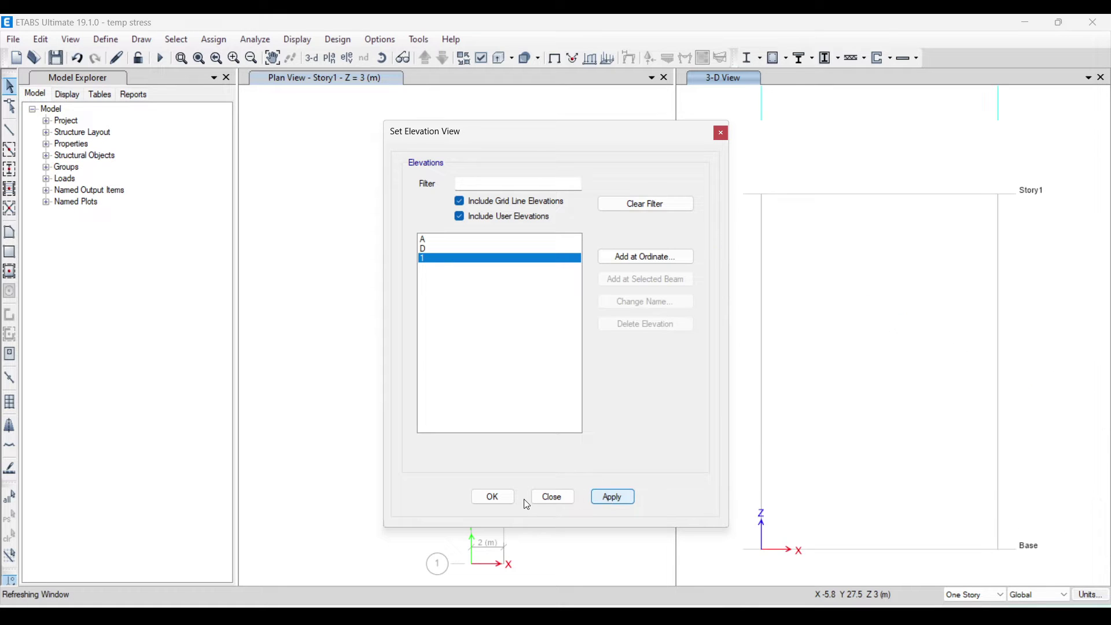
pyautogui.click(484, 498)
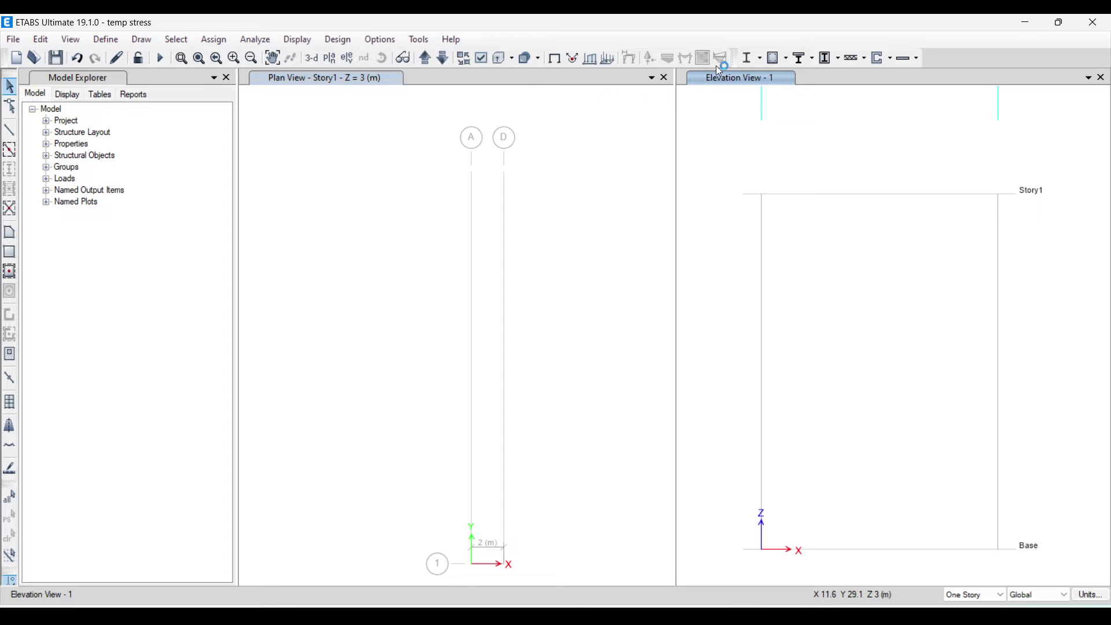
pyautogui.click(311, 58)
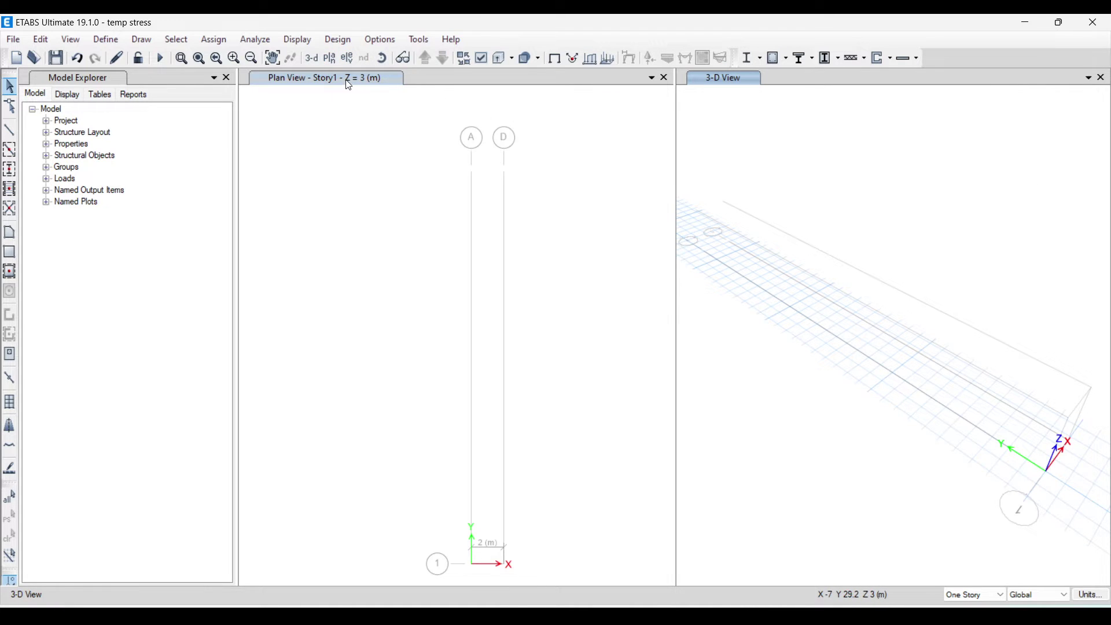
# Show the grid 1 elevation in the left pane.
pyautogui.click(348, 88)
pyautogui.click(347, 58)
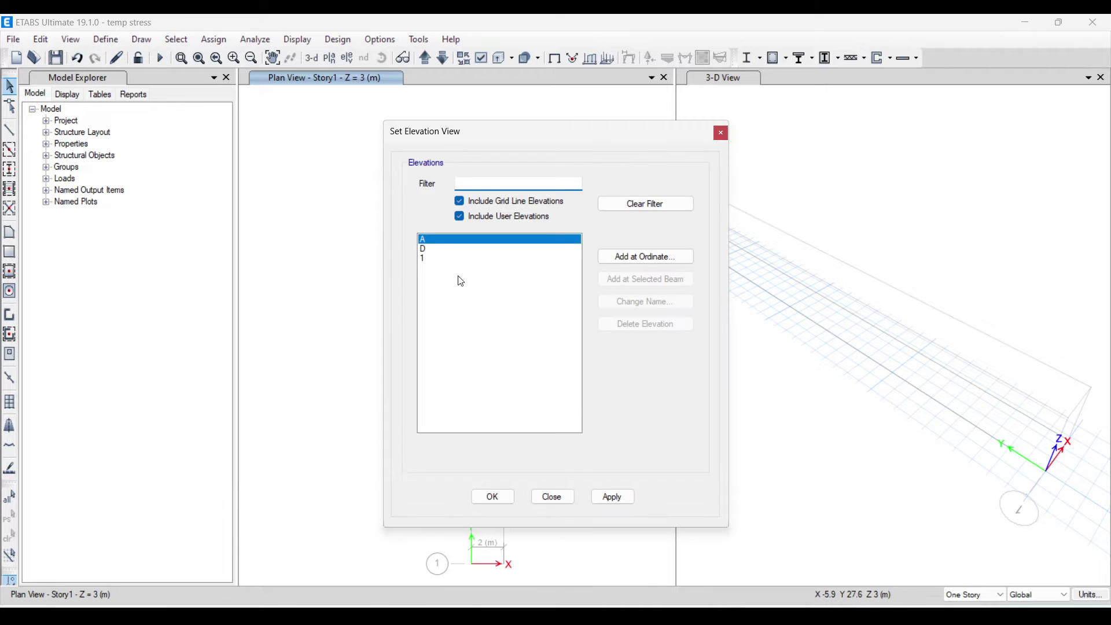
pyautogui.click(429, 258)
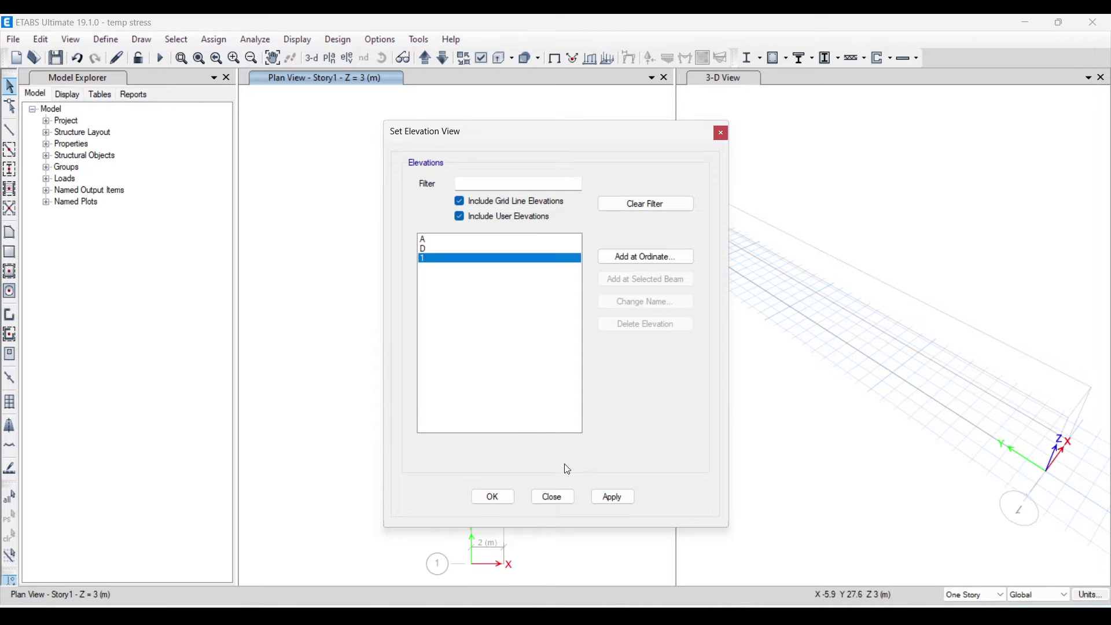
pyautogui.click(612, 500)
pyautogui.click(492, 501)
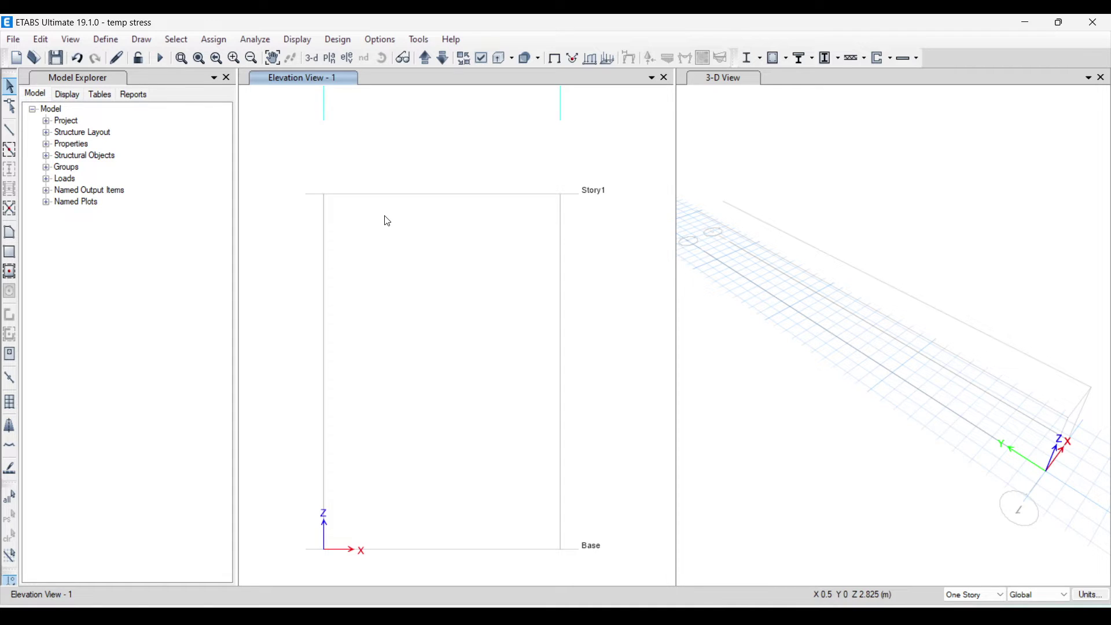
# Start a new material in Define Materials, trying Rebar before settling on Concrete.
pyautogui.click(107, 39)
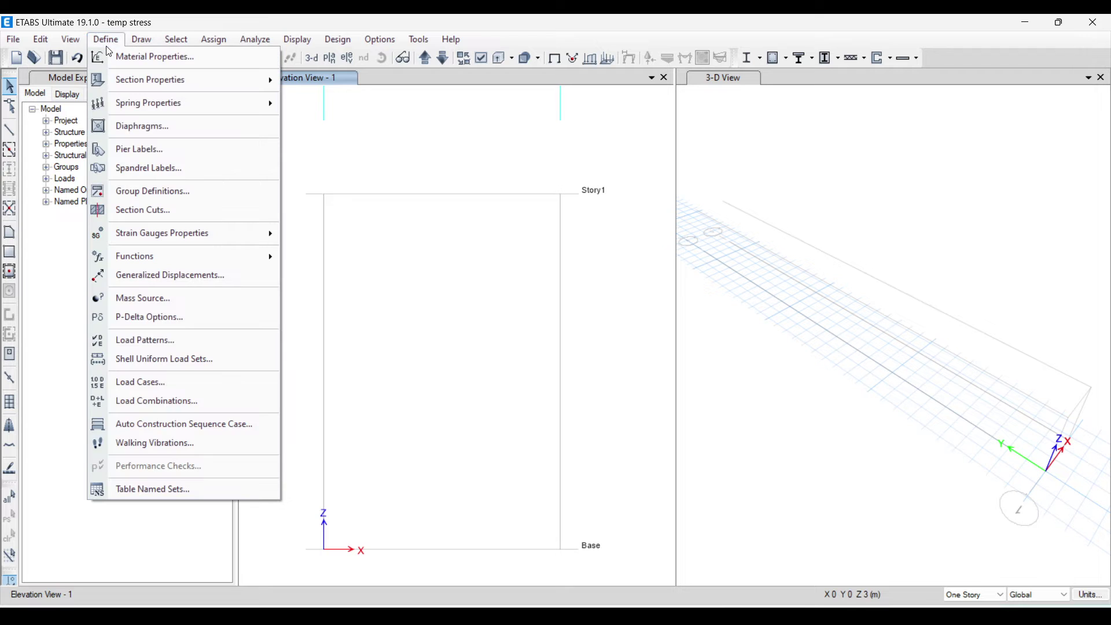
pyautogui.click(143, 58)
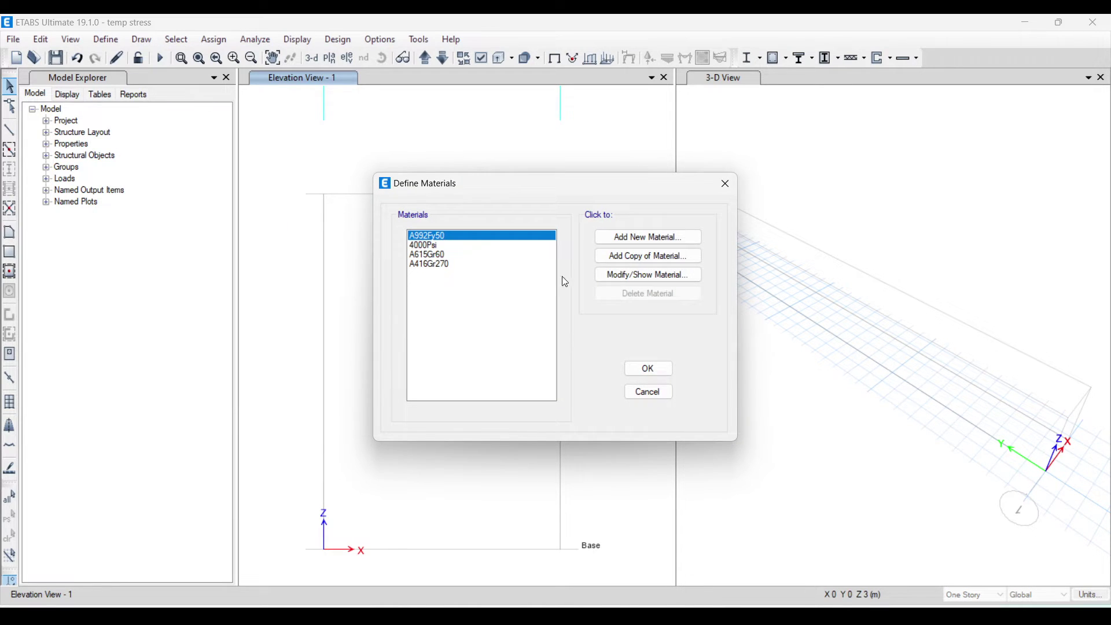
pyautogui.click(628, 237)
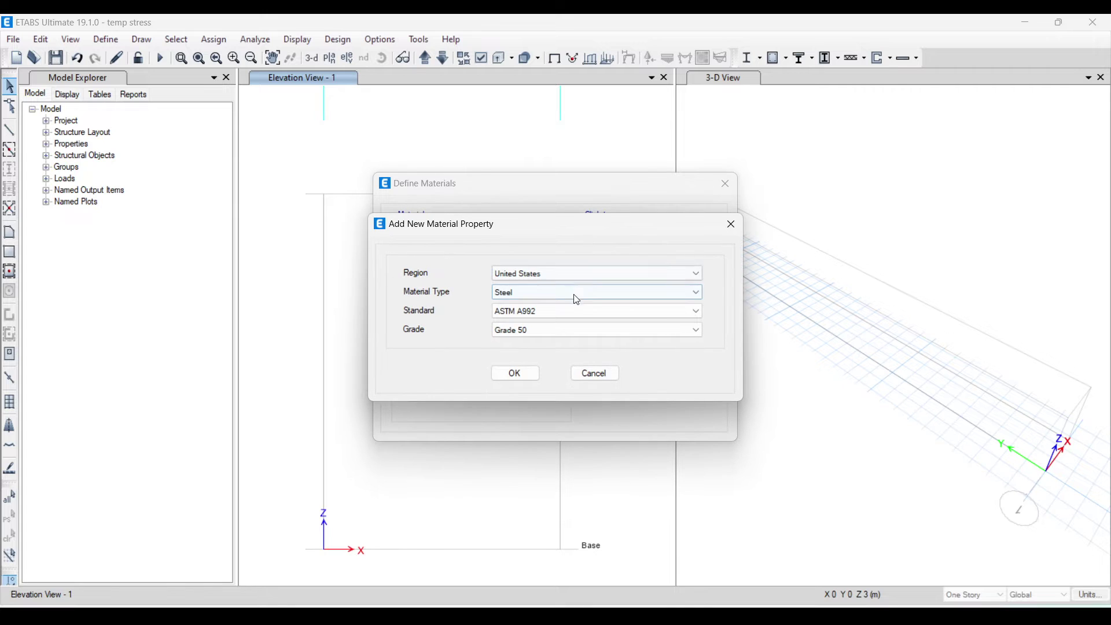
pyautogui.click(529, 294)
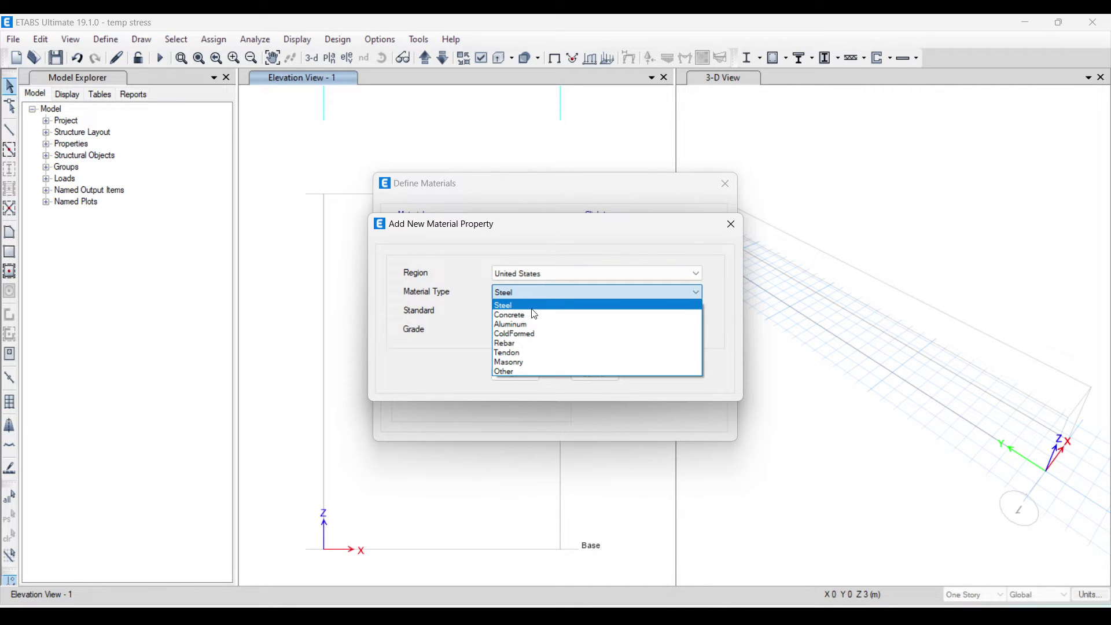
pyautogui.click(531, 344)
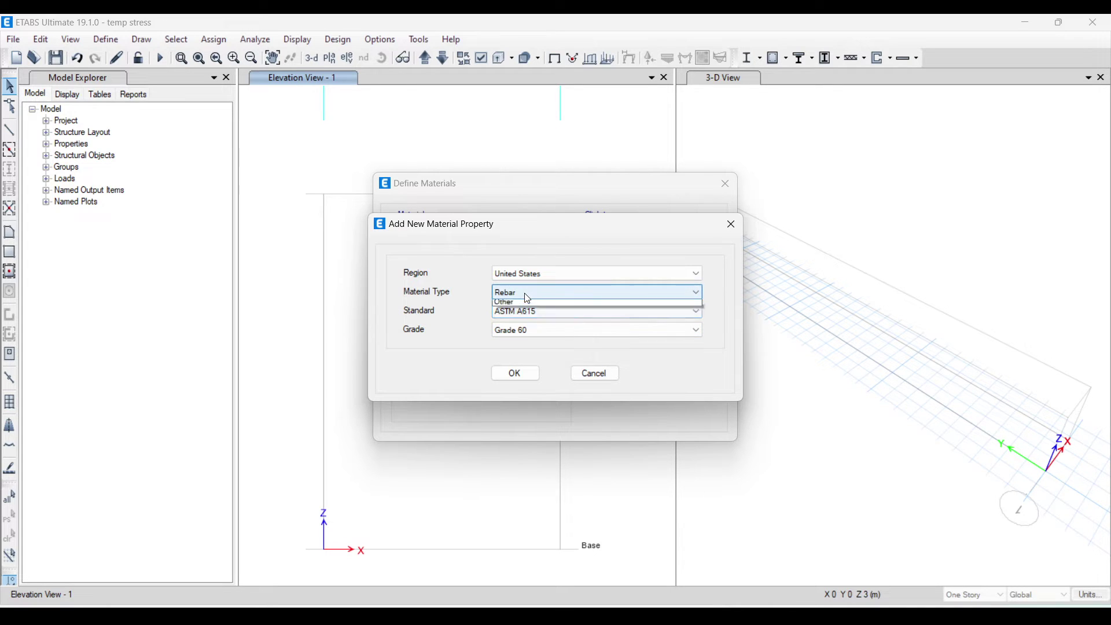
pyautogui.click(525, 294)
pyautogui.click(529, 316)
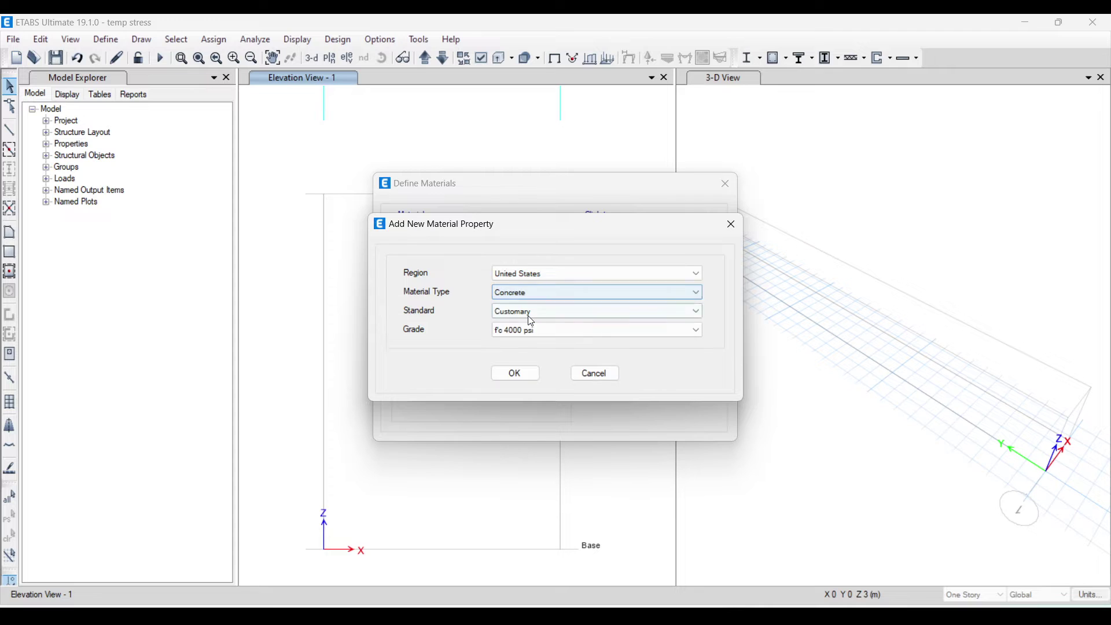
# Confirm an India-region Concrete material, then view the TEMPERATURE LOAD question slide.
pyautogui.click(519, 278)
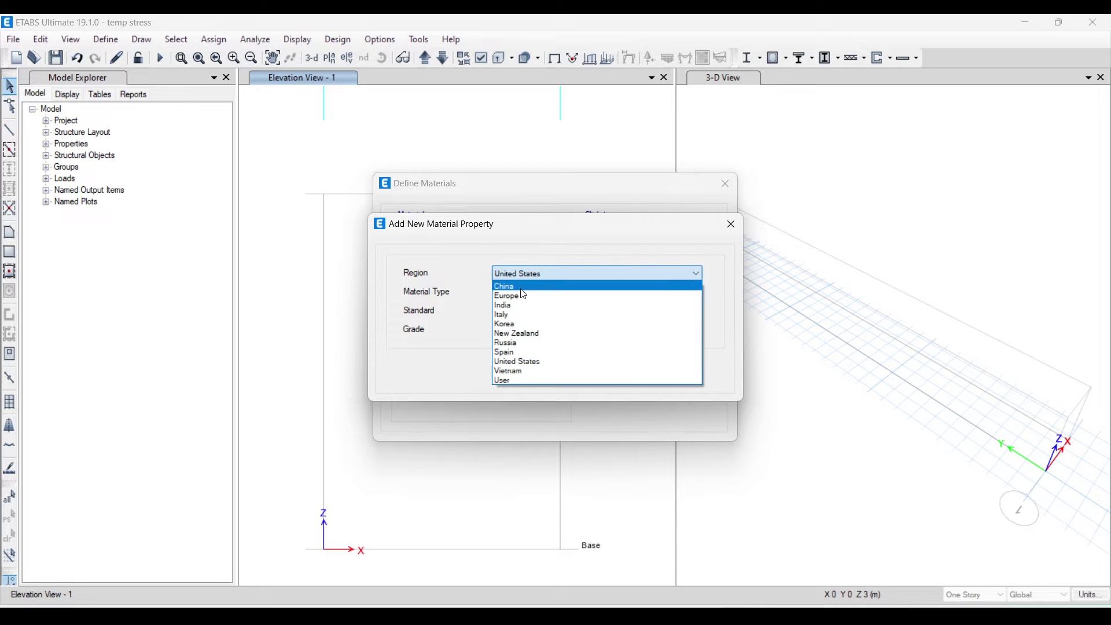
pyautogui.click(524, 305)
pyautogui.click(524, 294)
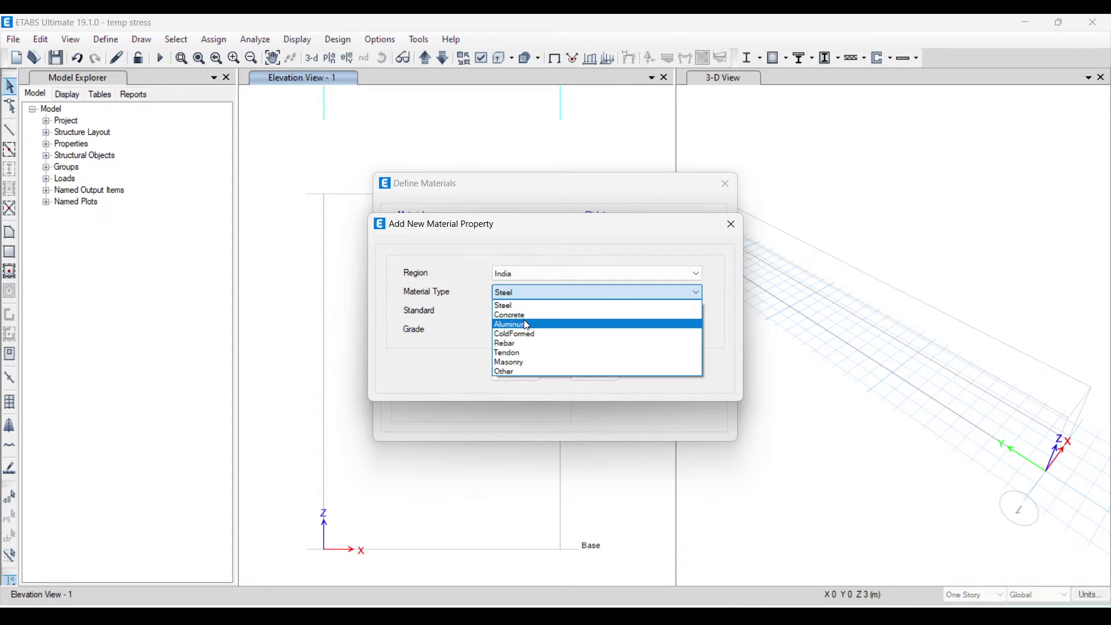
pyautogui.click(523, 317)
pyautogui.click(516, 371)
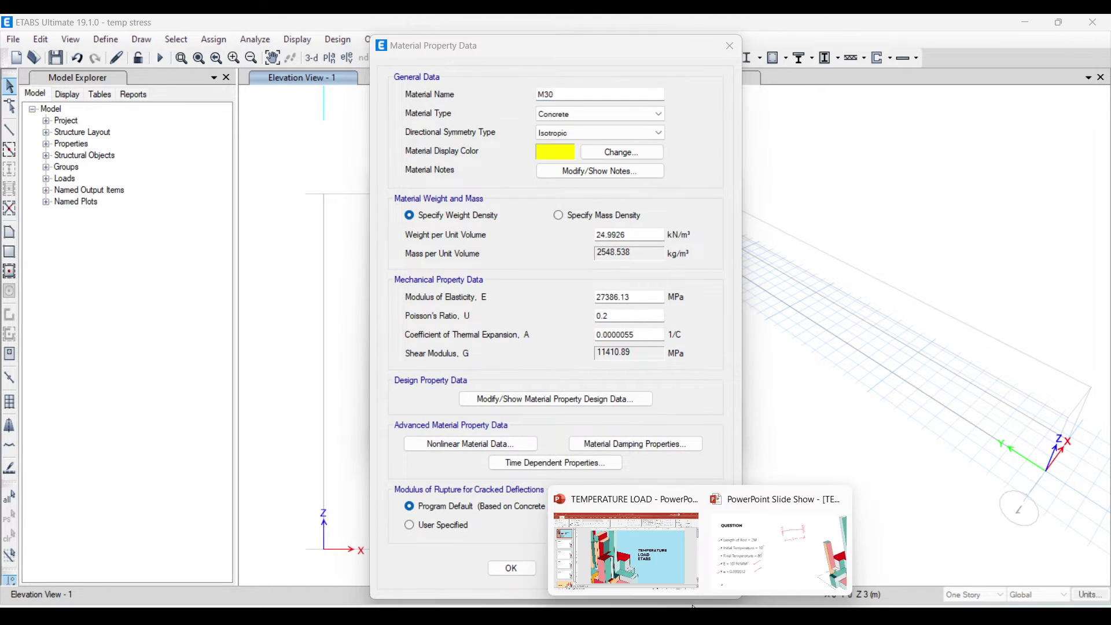
pyautogui.click(671, 563)
pyautogui.click(42, 245)
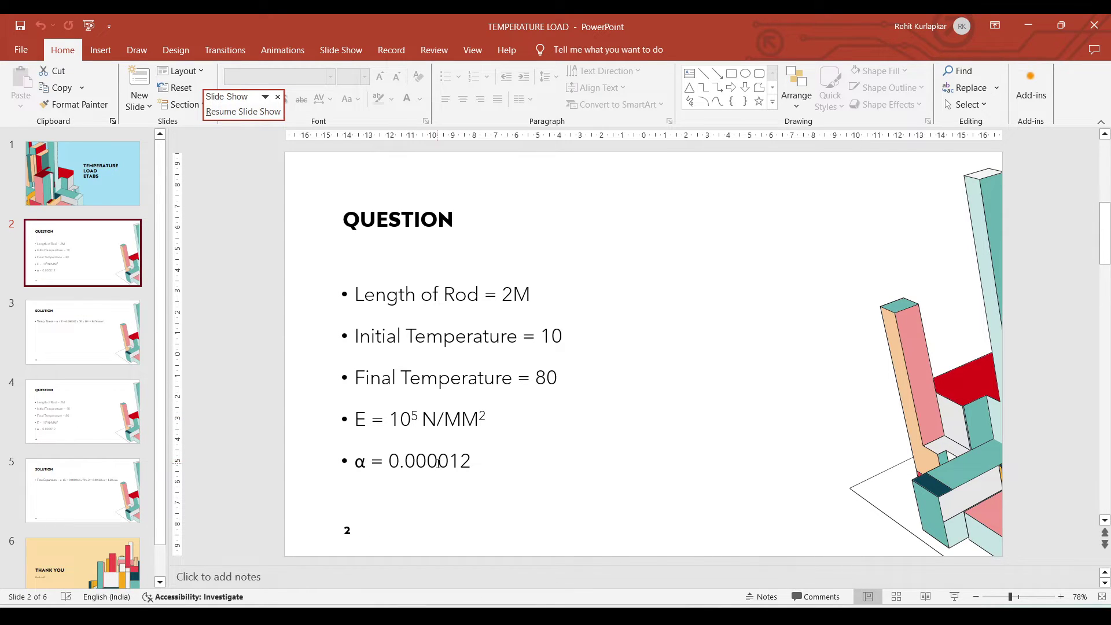
# Leave the question slide and return to the ETABS material data.
pyautogui.moveTo(731, 616)
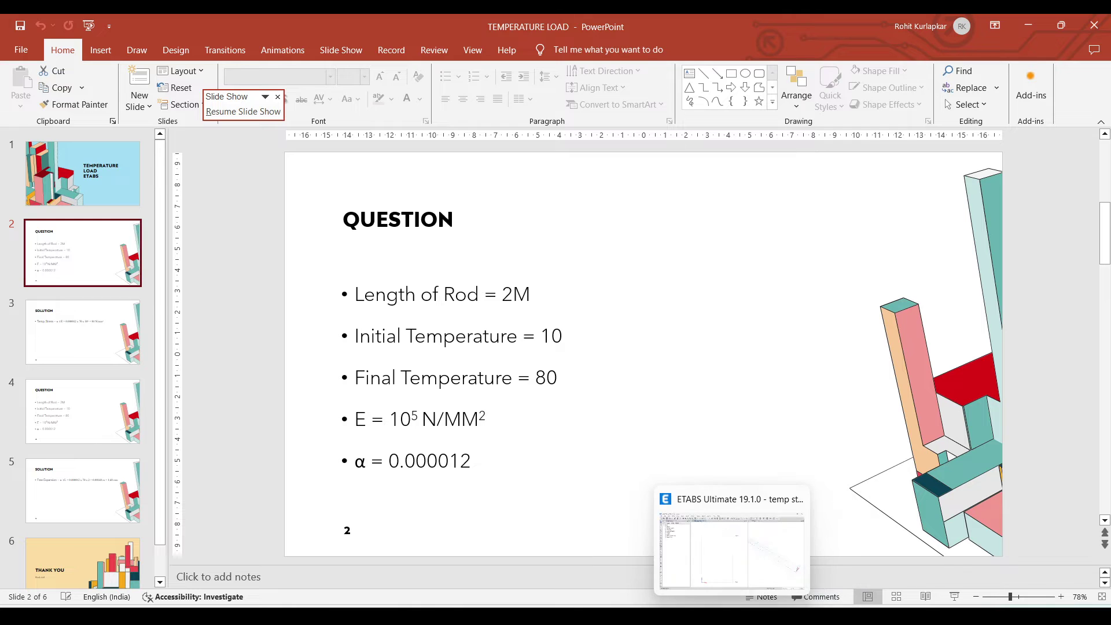
pyautogui.click(731, 546)
# Rename the material from M30 to New Material.
pyautogui.click(563, 94)
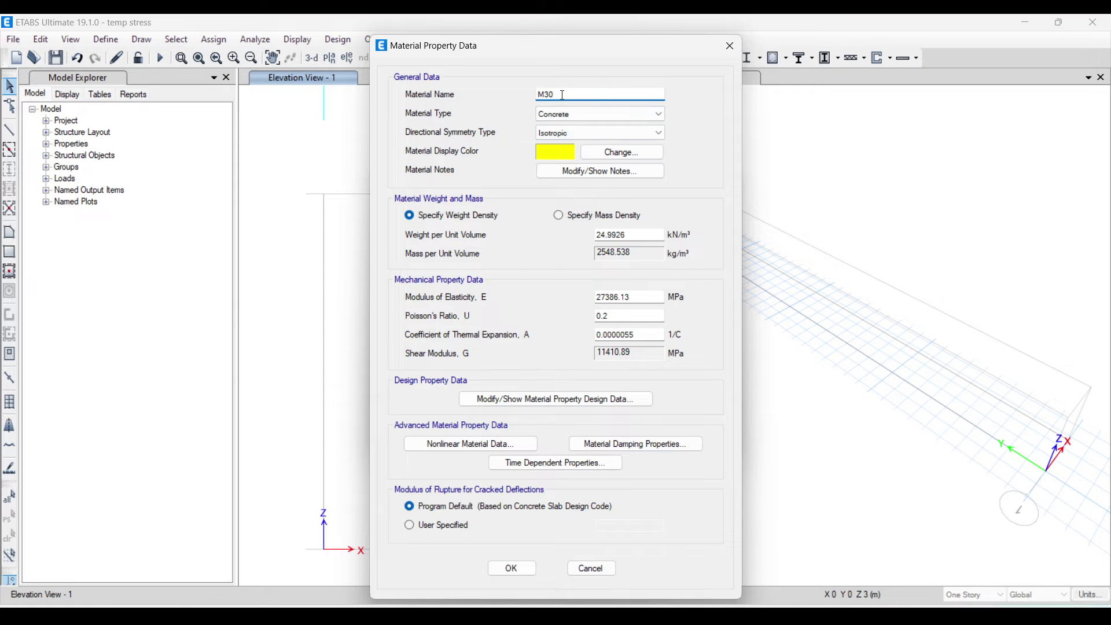
pyautogui.write('M')
pyautogui.press('BackSpace')
pyautogui.write('N')
pyautogui.click(558, 93)
pyautogui.press('BackSpace')
pyautogui.press('BackSpace')
pyautogui.press('BackSpace')
pyautogui.press('BackSpace')
# Set modulus of elasticity 100000 and thermal coefficient 0.000012, and save the material.
pyautogui.click(633, 298)
pyautogui.moveTo(633, 297); pyautogui.dragTo(594, 303)
pyautogui.write('1')
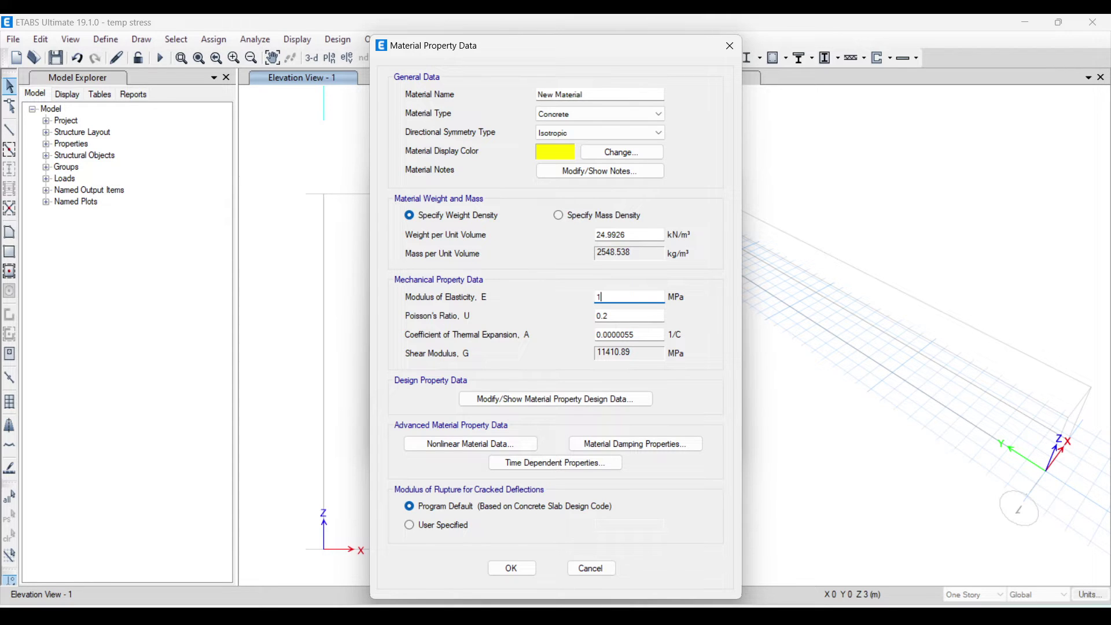
pyautogui.write('00000')
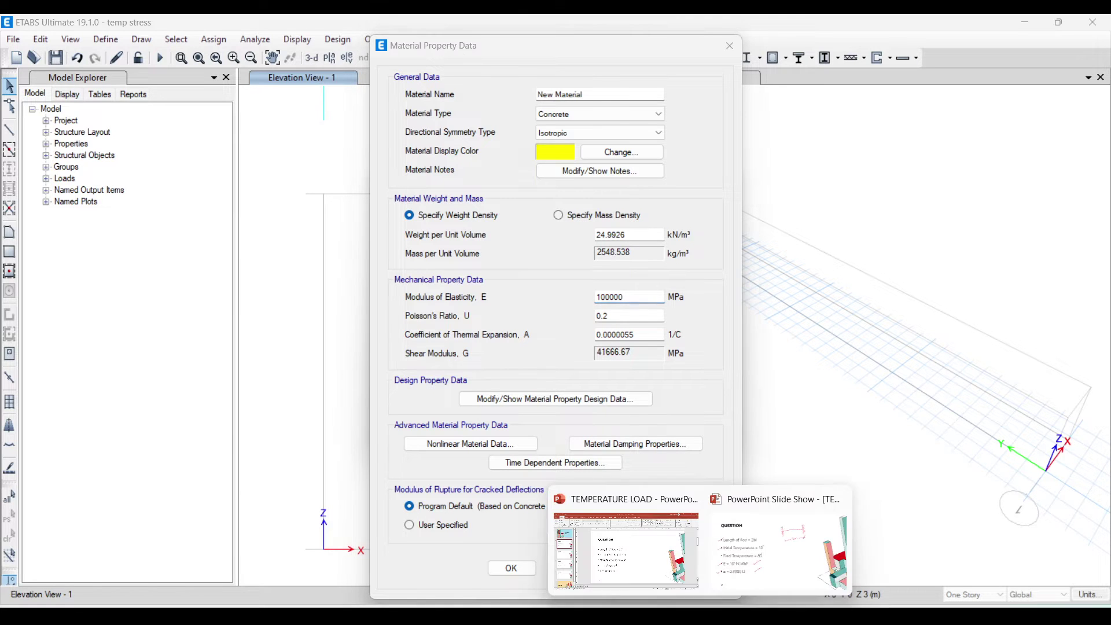
pyautogui.moveTo(672, 577)
pyautogui.moveTo(644, 335); pyautogui.dragTo(598, 334)
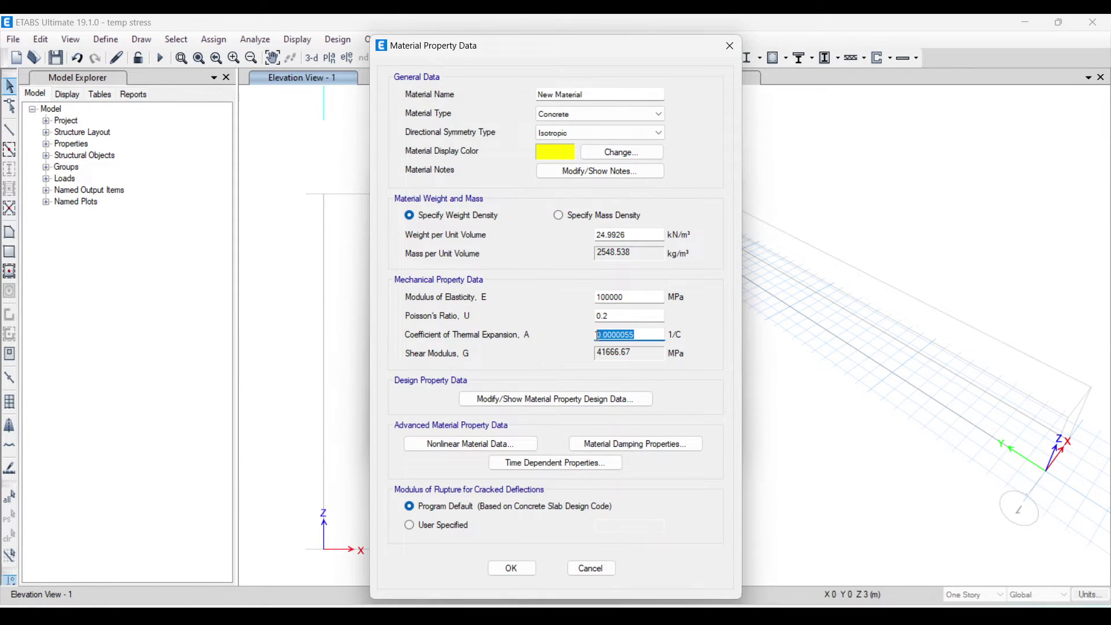
pyautogui.write('0.000012')
pyautogui.click(511, 568)
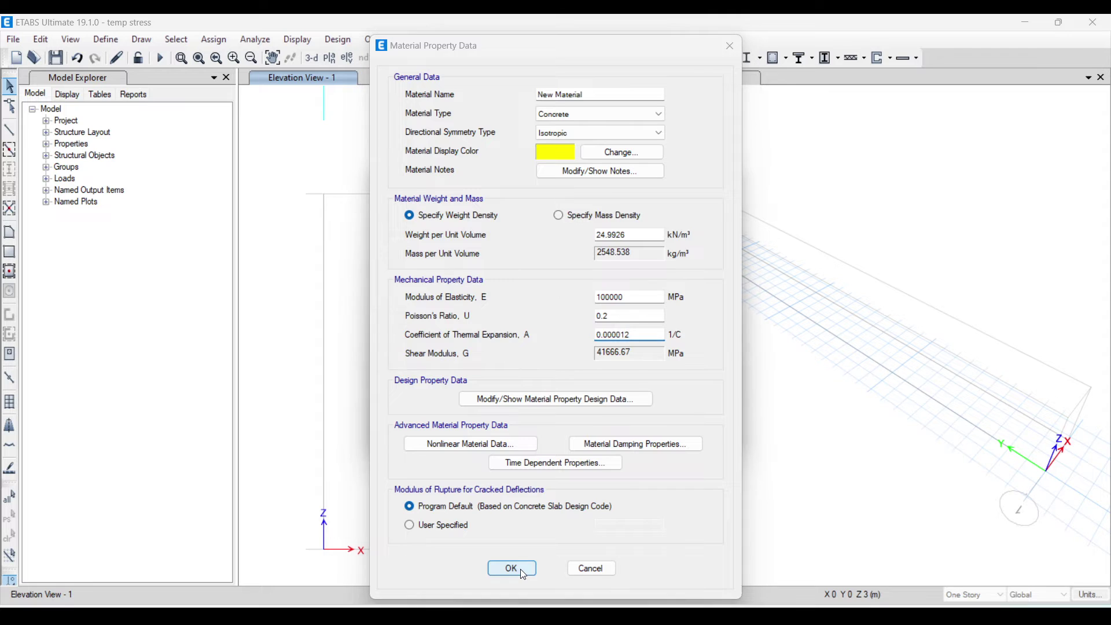
pyautogui.click(663, 370)
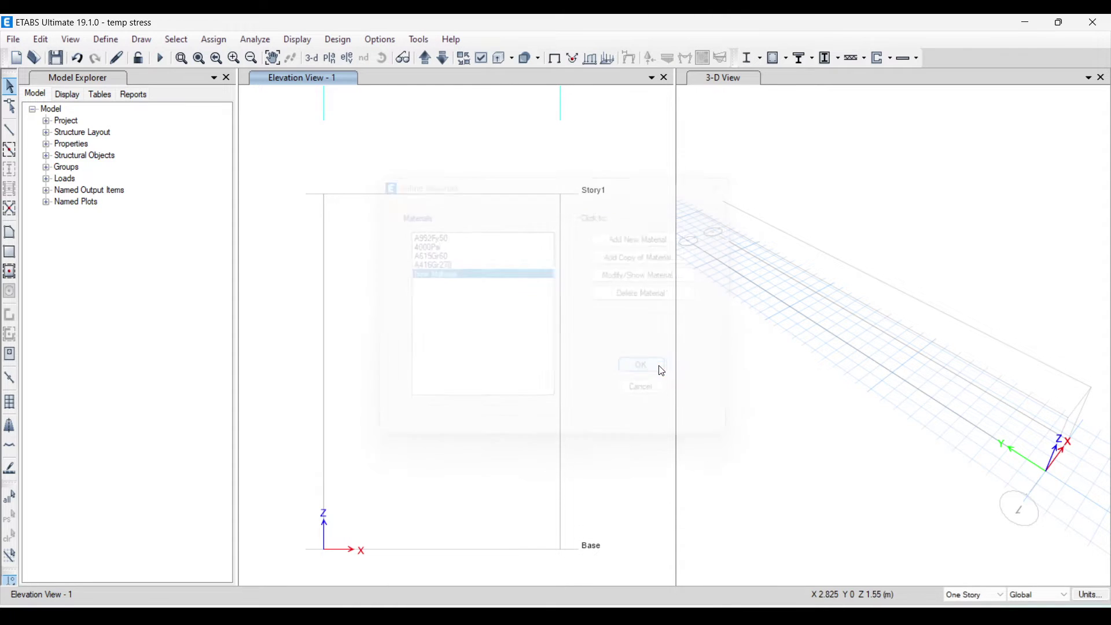
# Start a new concrete rectangular frame section named B 230 X 230.
pyautogui.click(107, 43)
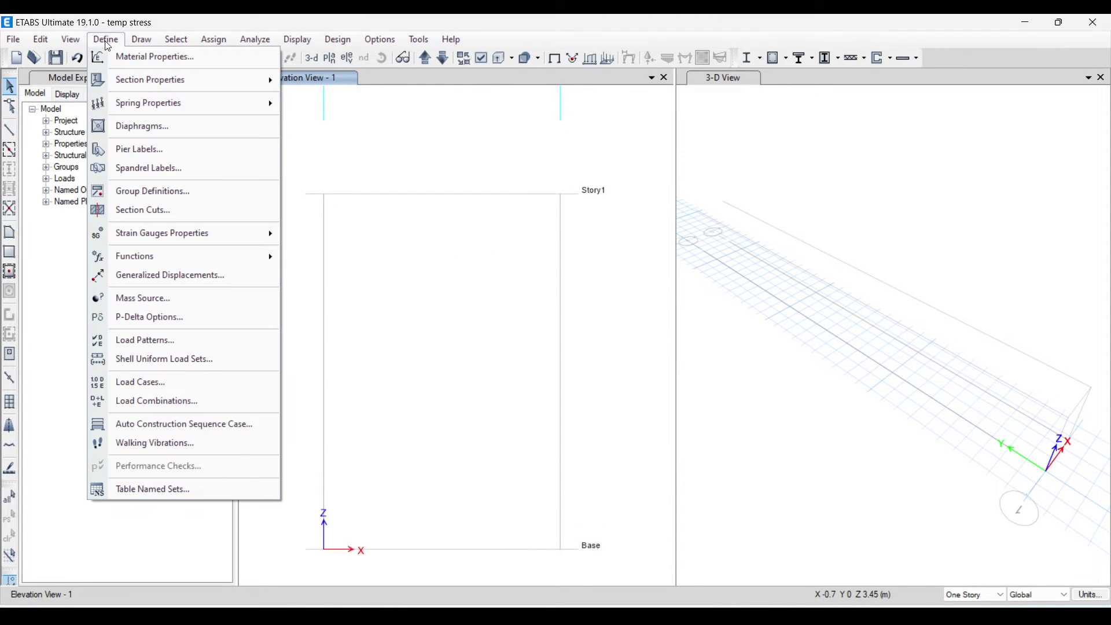
pyautogui.moveTo(152, 81)
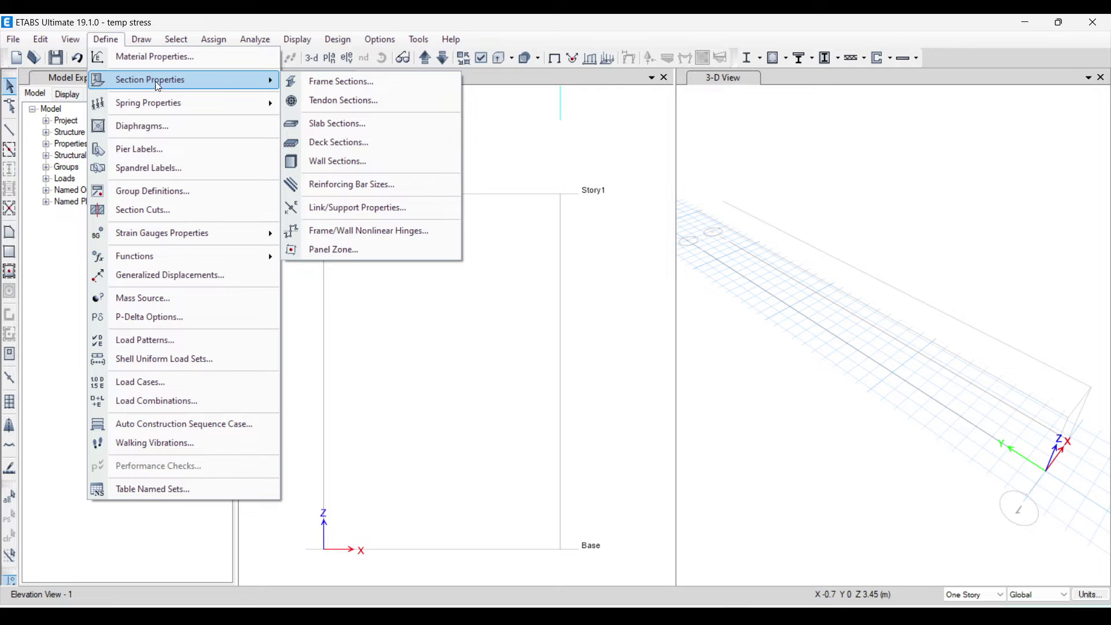
pyautogui.click(384, 82)
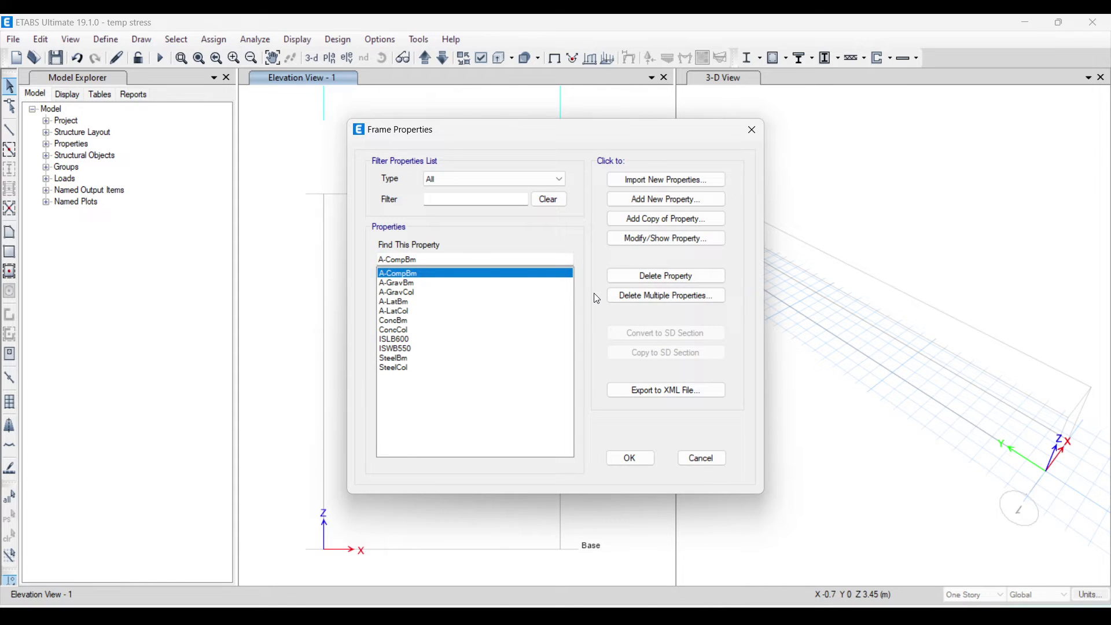
pyautogui.click(648, 201)
pyautogui.click(320, 286)
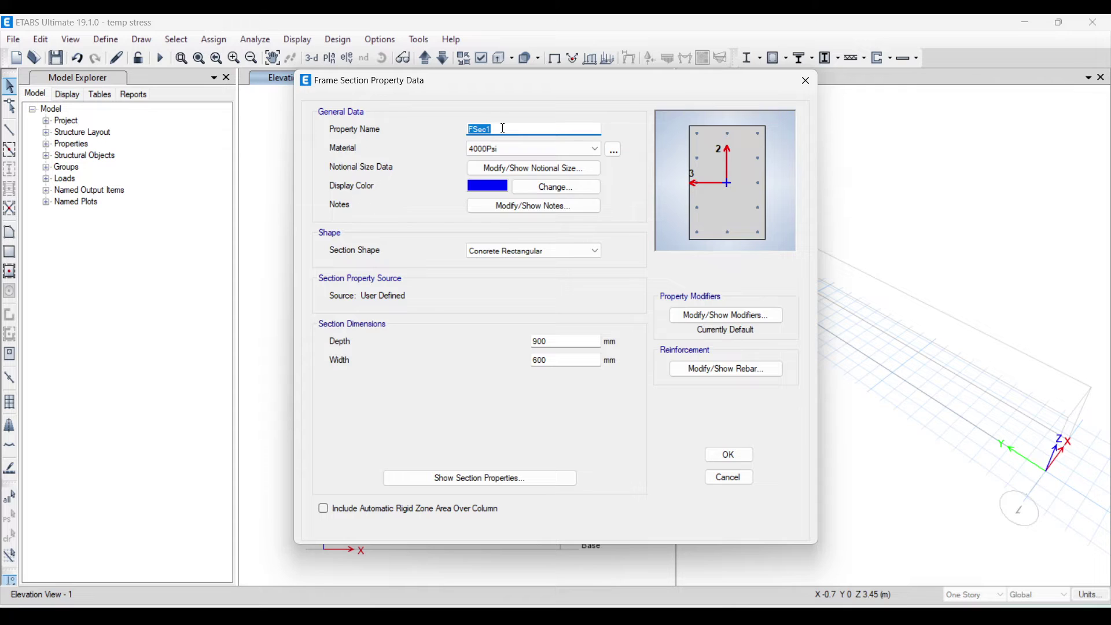
pyautogui.write('b')
pyautogui.write('B')
pyautogui.write(' 230')
pyautogui.write(' X 230')
# Give the section New Material, 230 mm depth and 230 mm width, and save it.
pyautogui.click(554, 151)
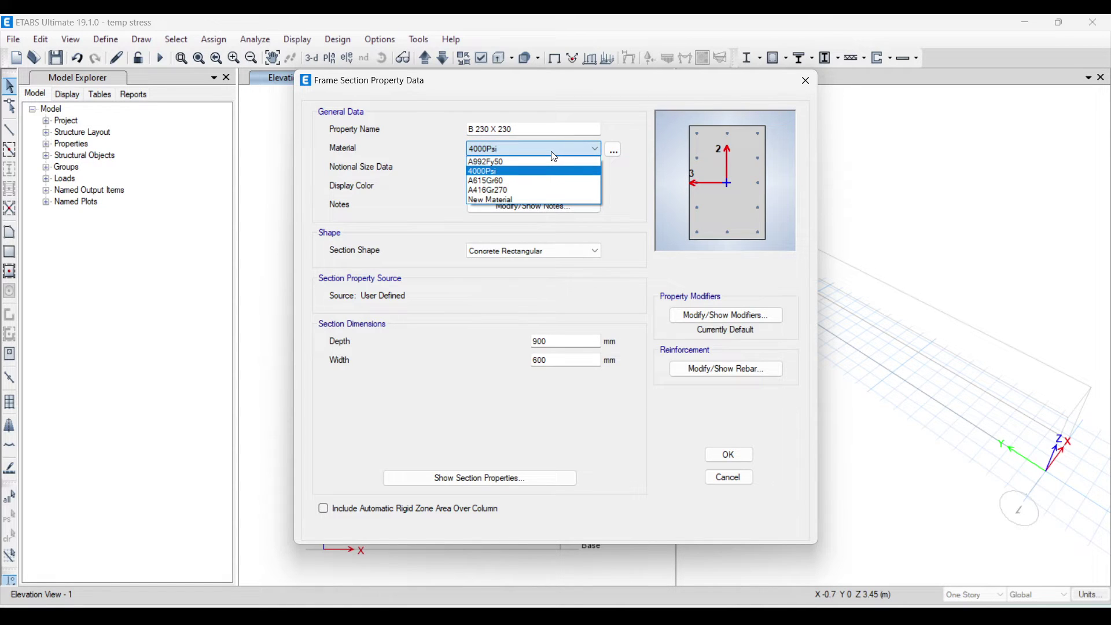
pyautogui.click(526, 199)
pyautogui.doubleClick(559, 342)
pyautogui.write('230')
pyautogui.doubleClick(561, 359)
pyautogui.write('2')
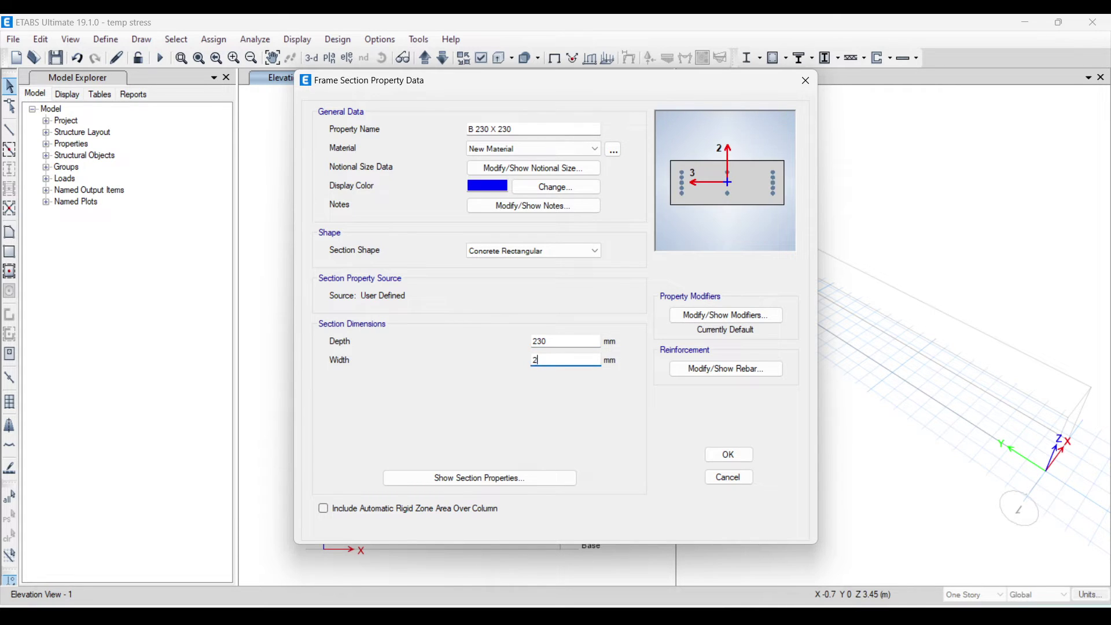
pyautogui.click(730, 457)
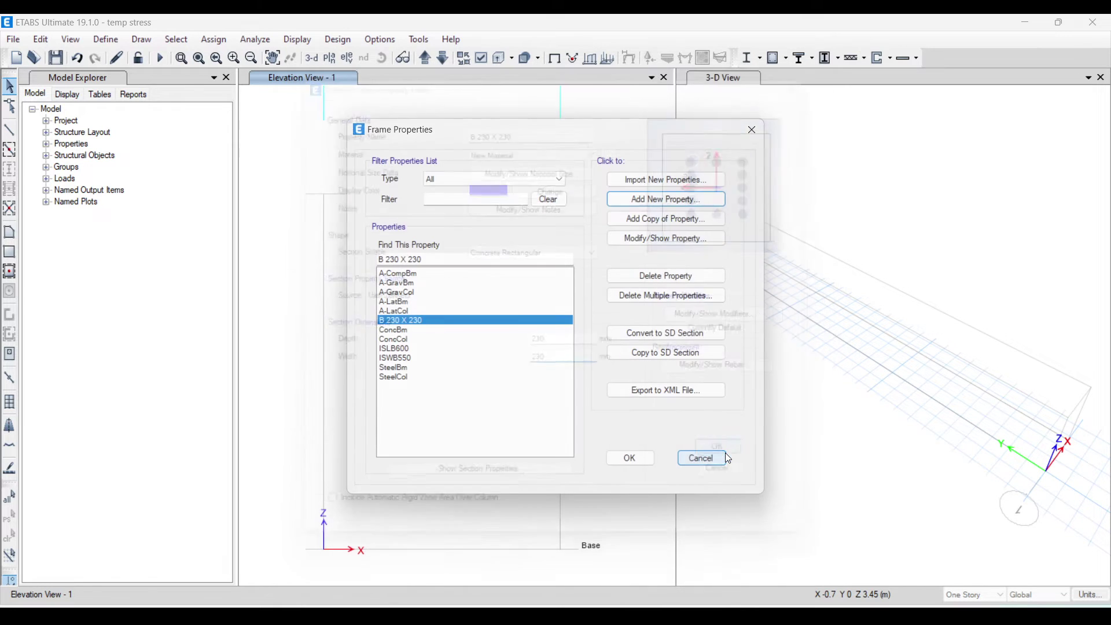
# Close the frame properties and review the existing load cases.
pyautogui.click(630, 460)
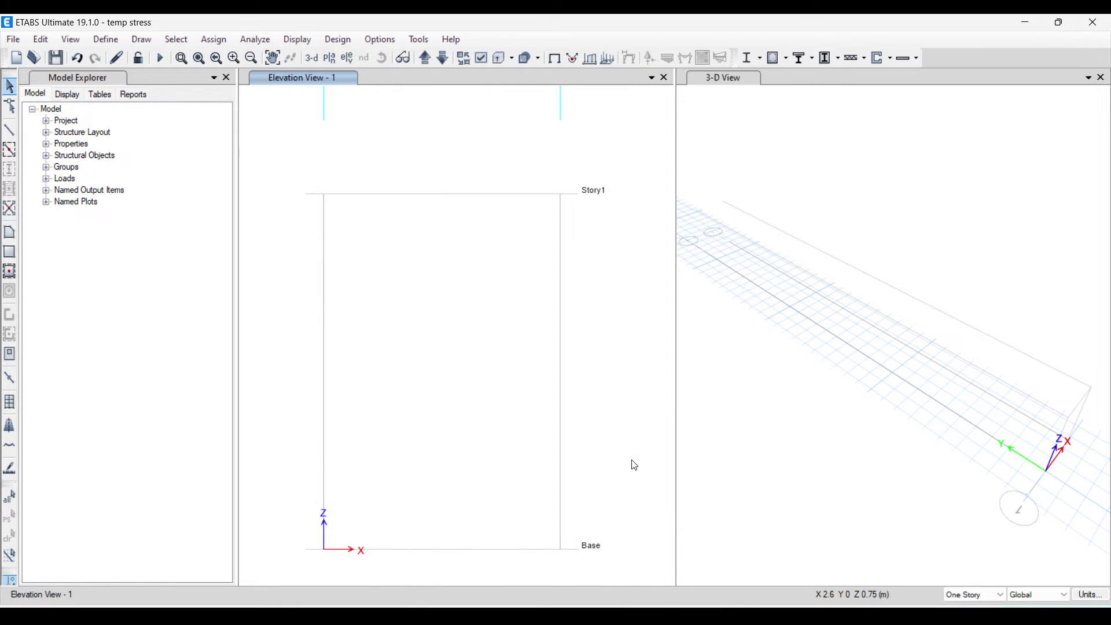
pyautogui.click(113, 42)
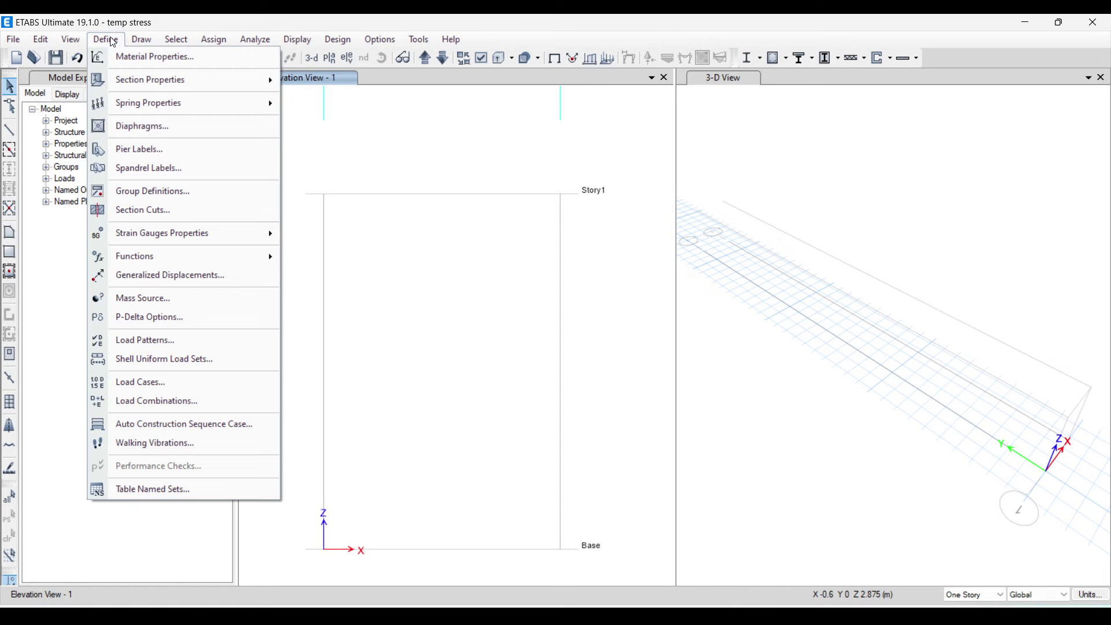
pyautogui.click(183, 392)
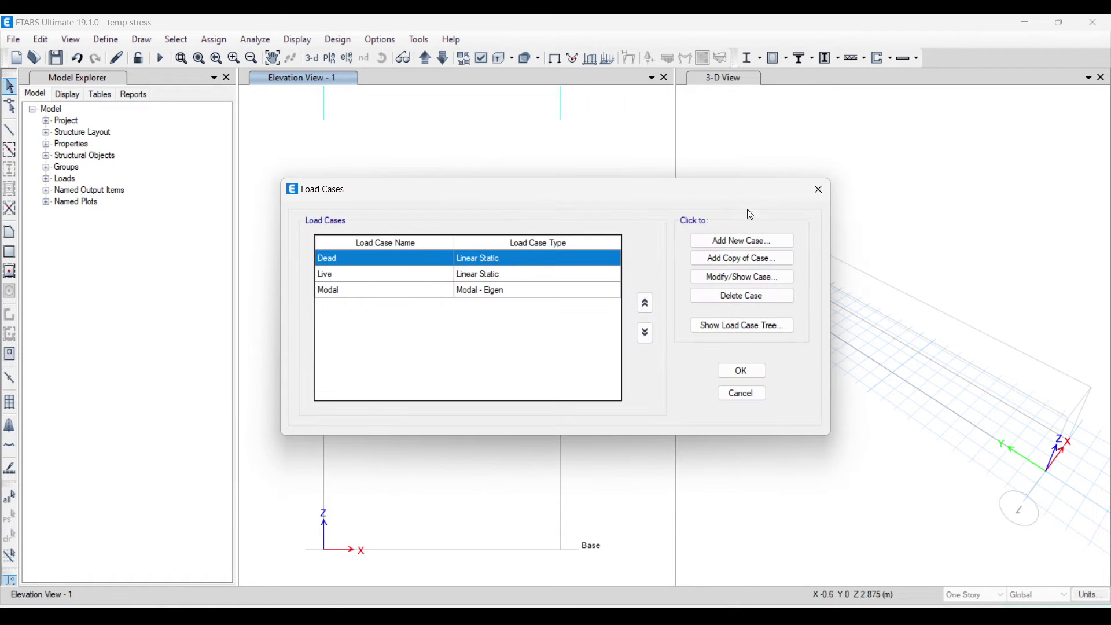
pyautogui.click(818, 190)
# Add load pattern SDL of type Super Dead with self-weight multiplier 0.
pyautogui.click(108, 40)
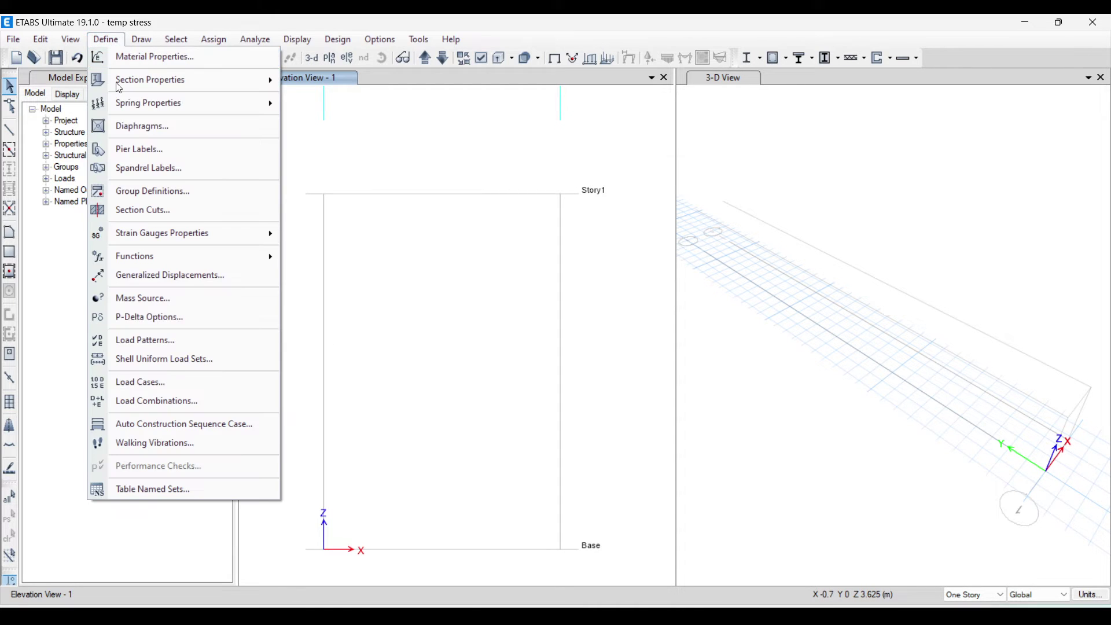
pyautogui.click(170, 339)
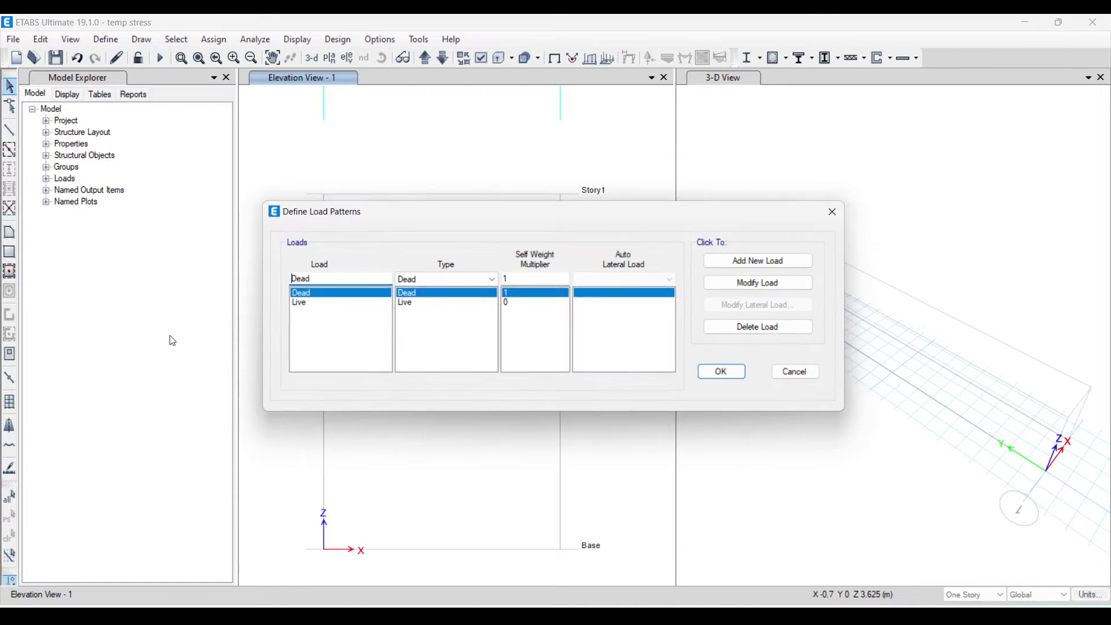
pyautogui.moveTo(317, 279); pyautogui.dragTo(270, 286)
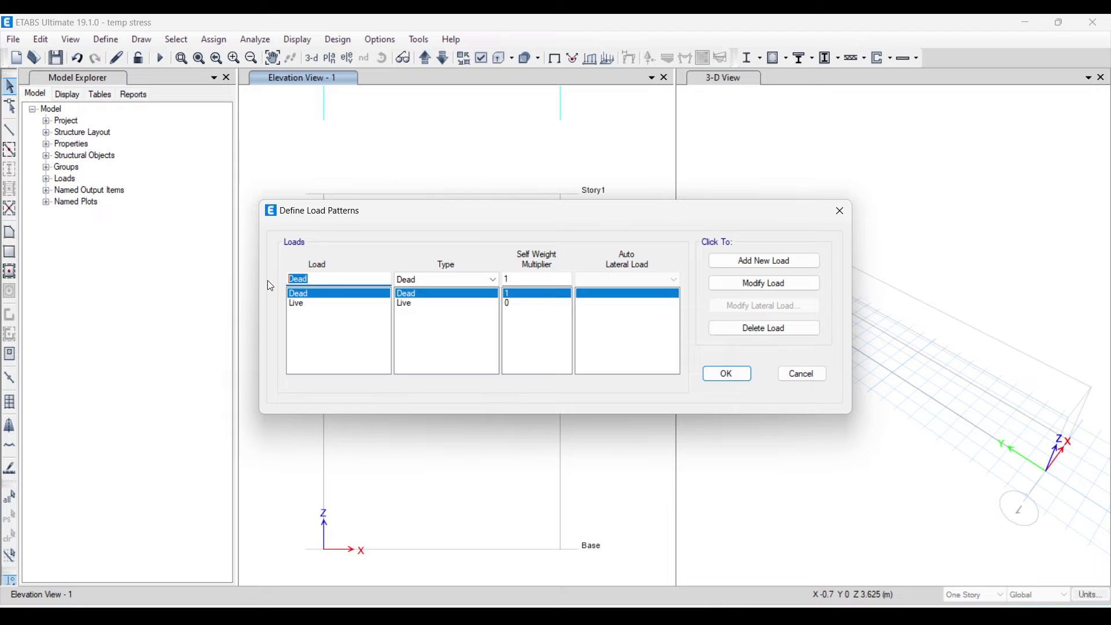
pyautogui.write('SDL')
pyautogui.click(443, 280)
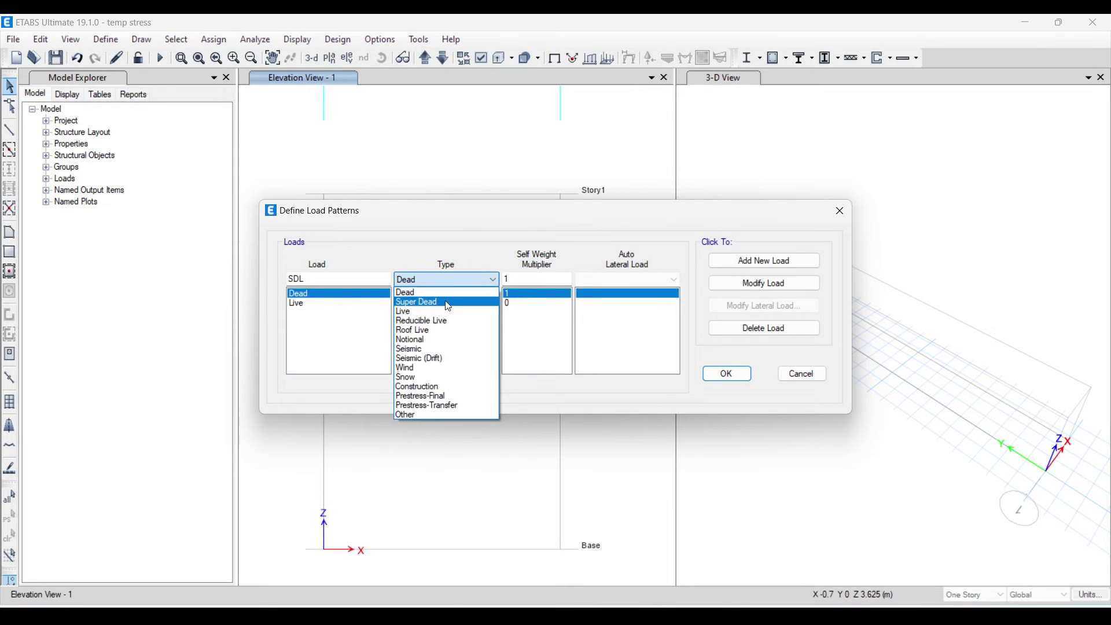
pyautogui.click(446, 303)
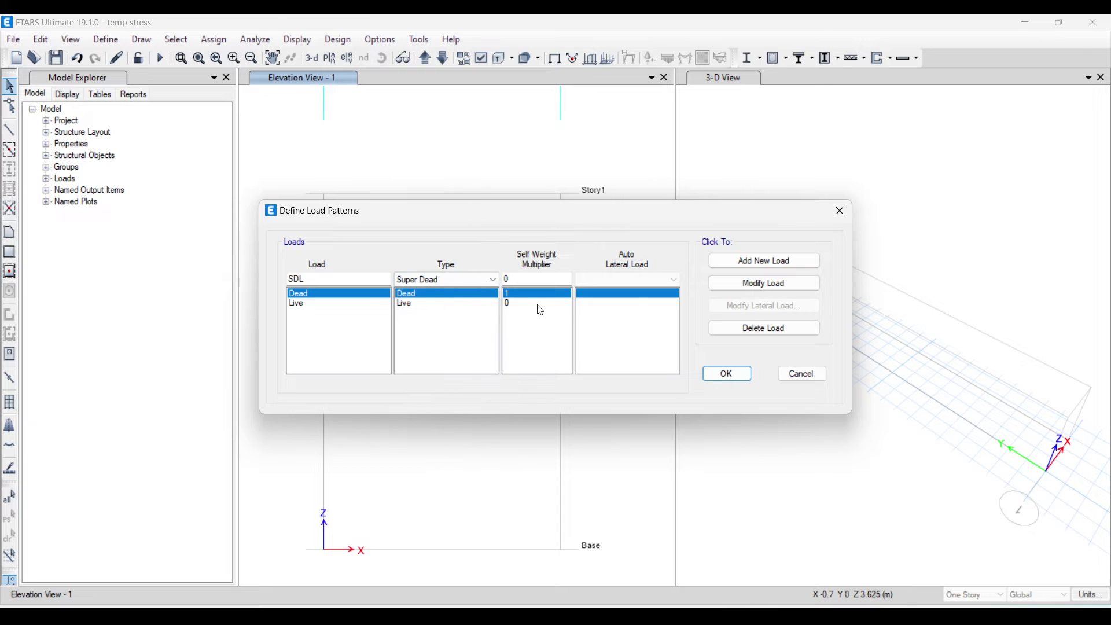
pyautogui.click(737, 262)
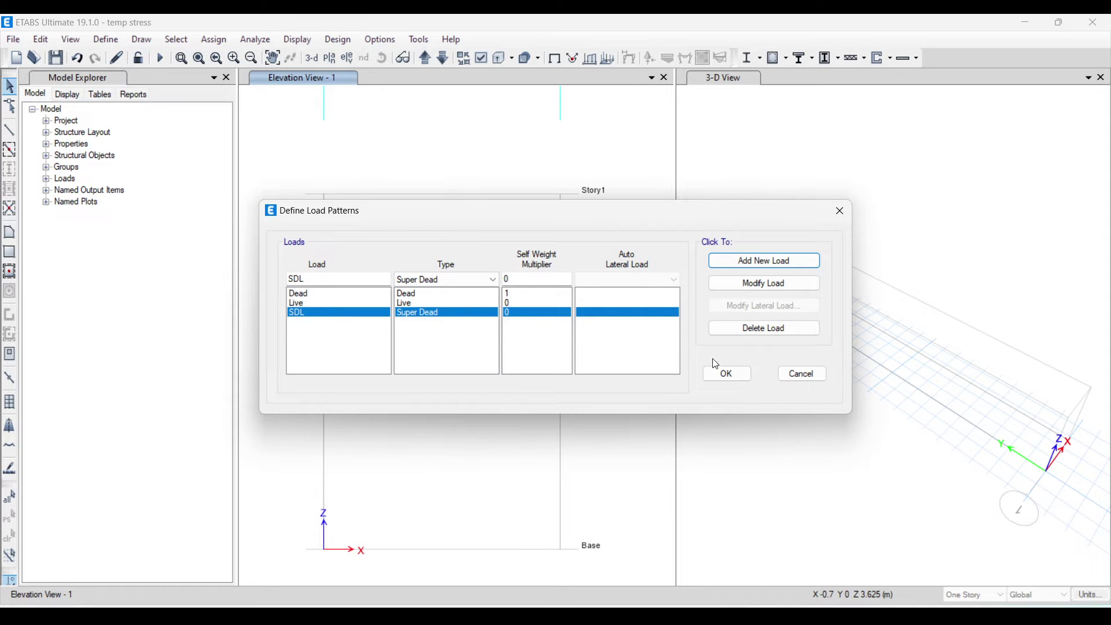
pyautogui.click(727, 373)
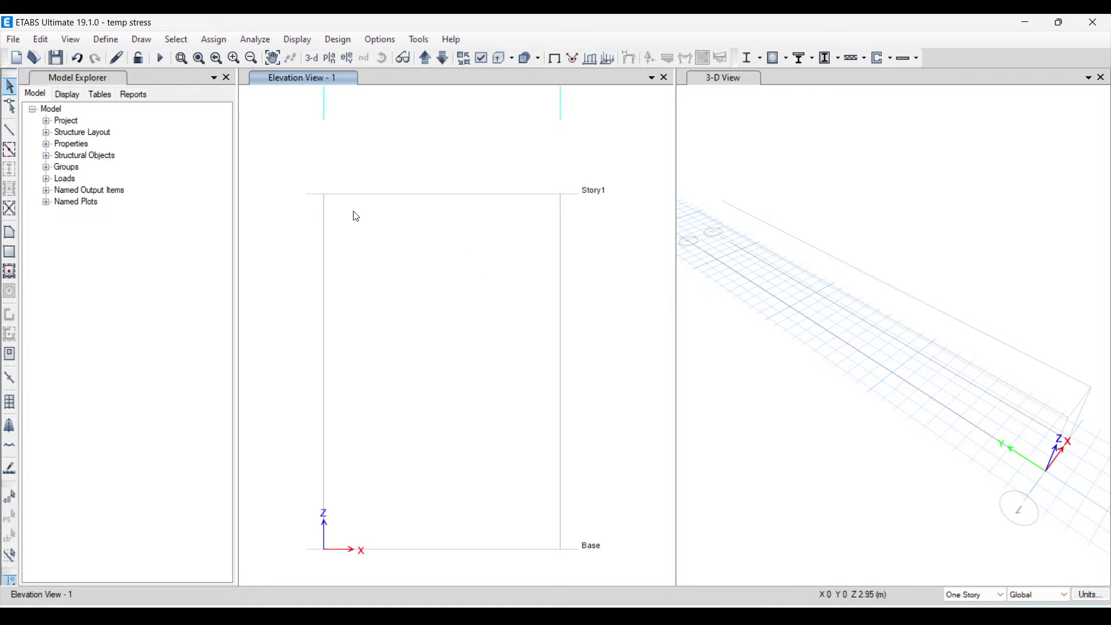
# Quick-draw a B 230 X 230 beam along Story1 between the two columns.
pyautogui.click(141, 40)
pyautogui.moveTo(238, 112)
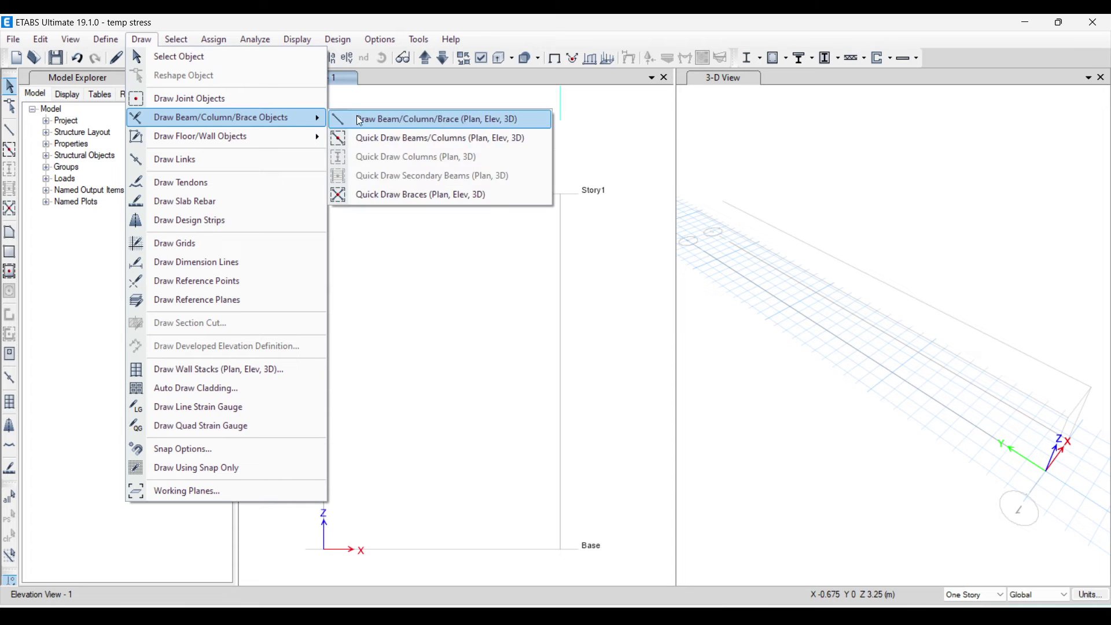
pyautogui.click(392, 137)
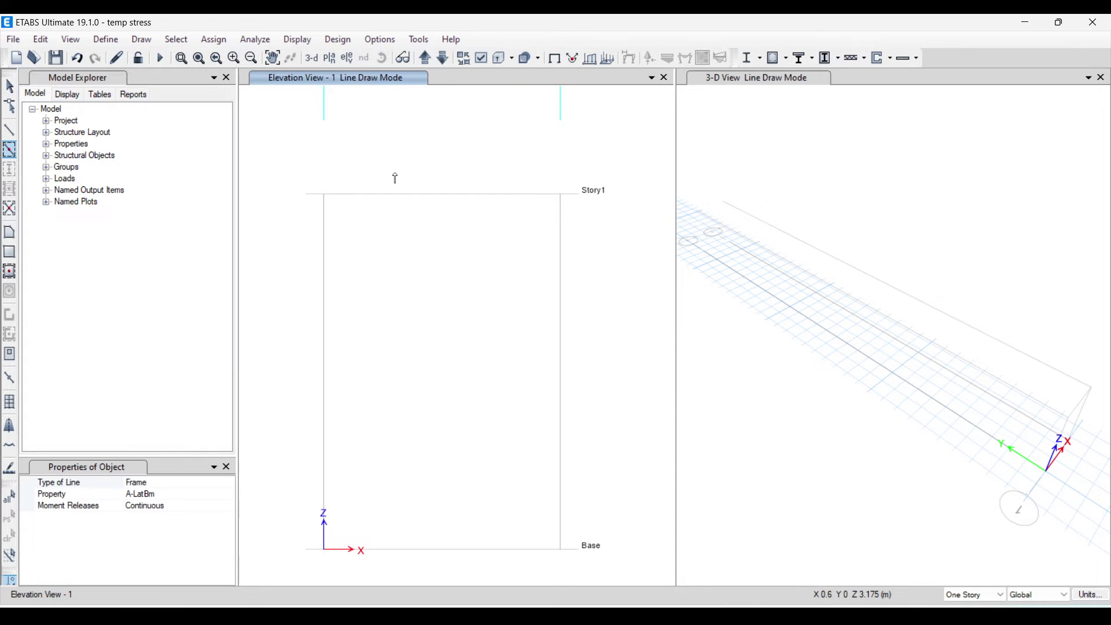
pyautogui.click(182, 498)
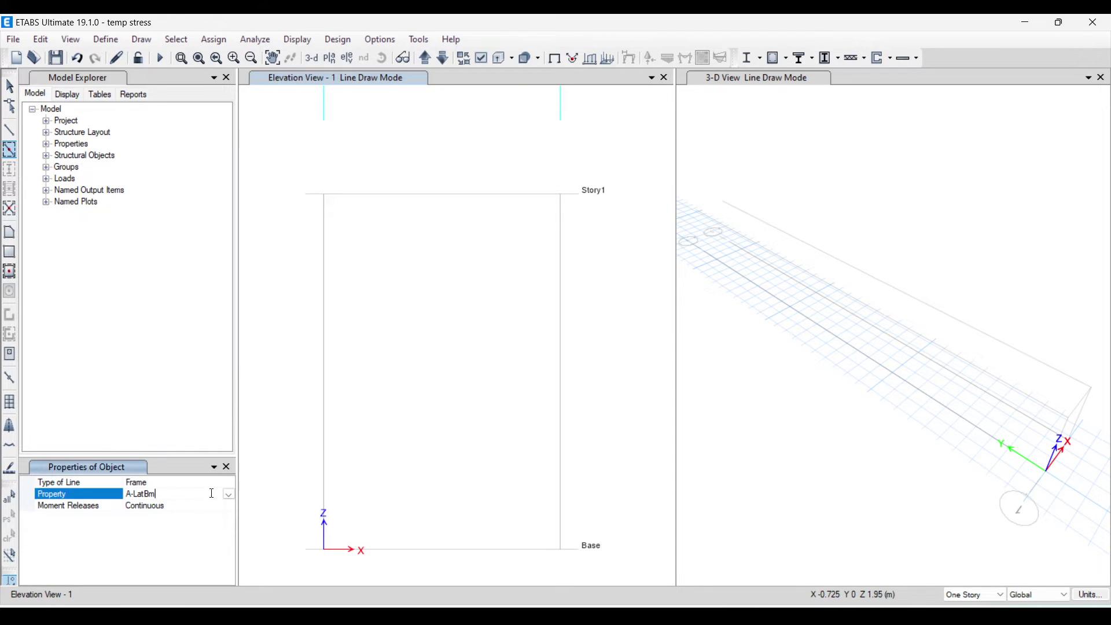
pyautogui.click(230, 497)
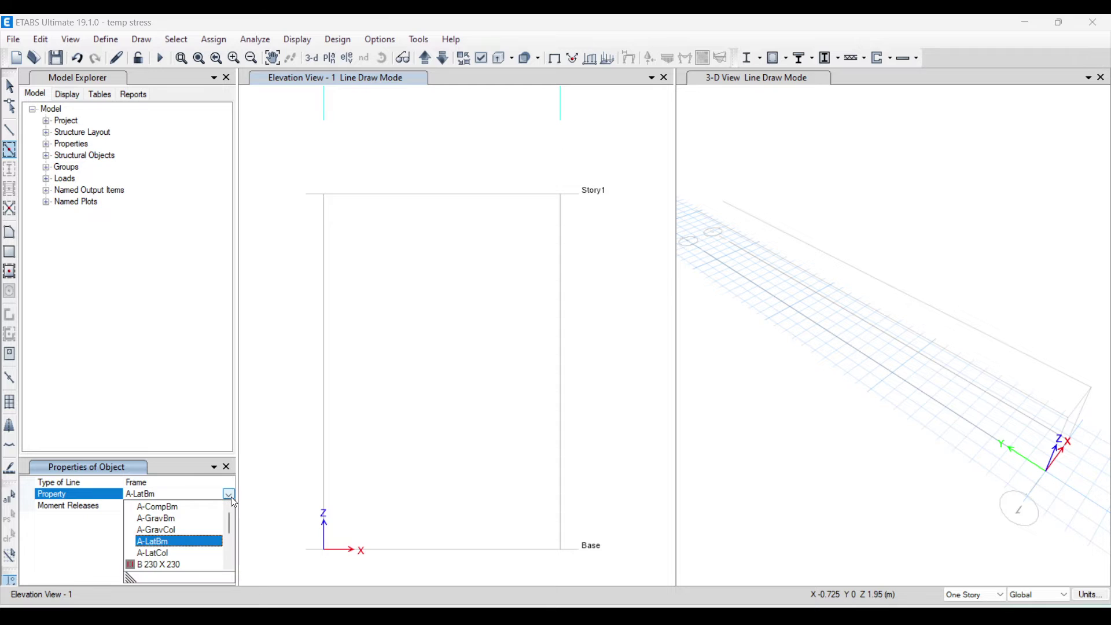
pyautogui.click(190, 568)
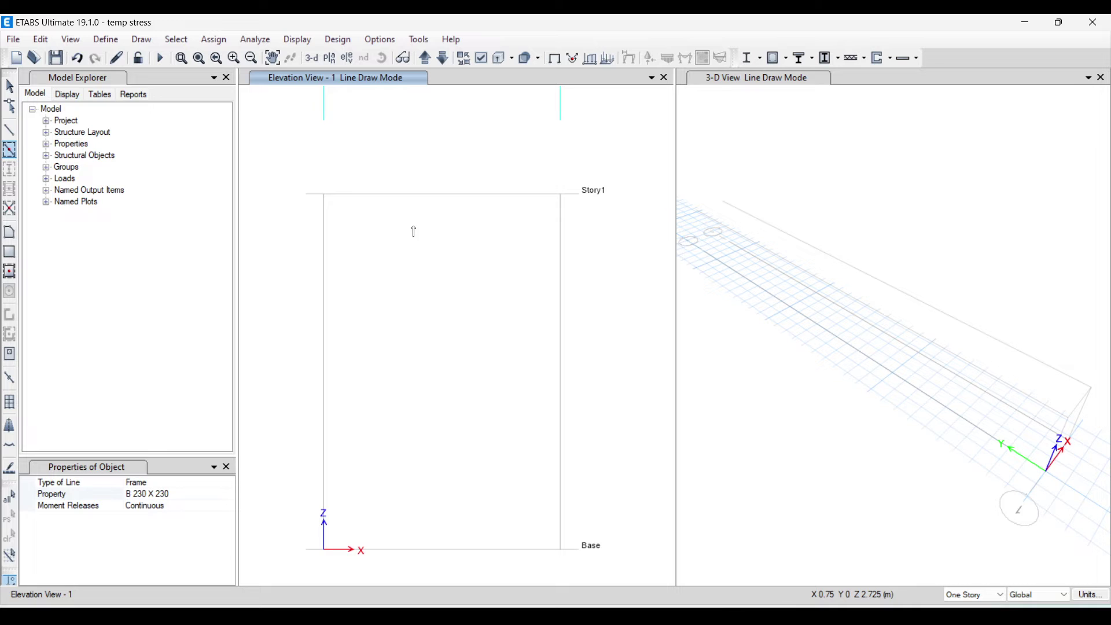
pyautogui.click(371, 194)
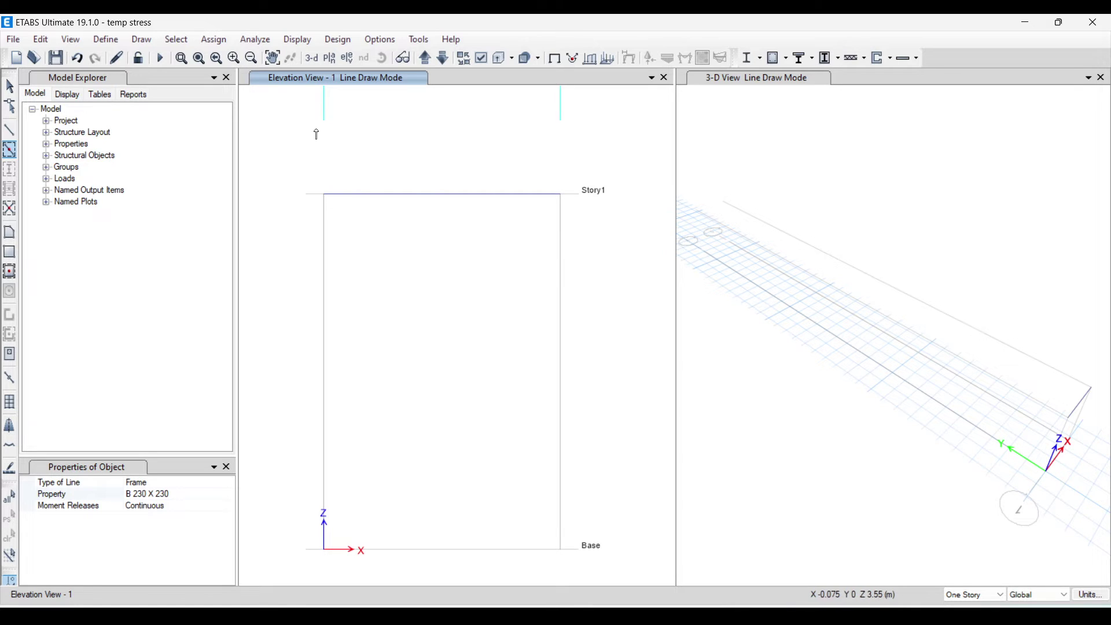
# Select both Story1 end joints of the beam.
pyautogui.click(9, 86)
pyautogui.moveTo(299, 175); pyautogui.dragTo(346, 219)
pyautogui.moveTo(541, 178); pyautogui.dragTo(579, 209)
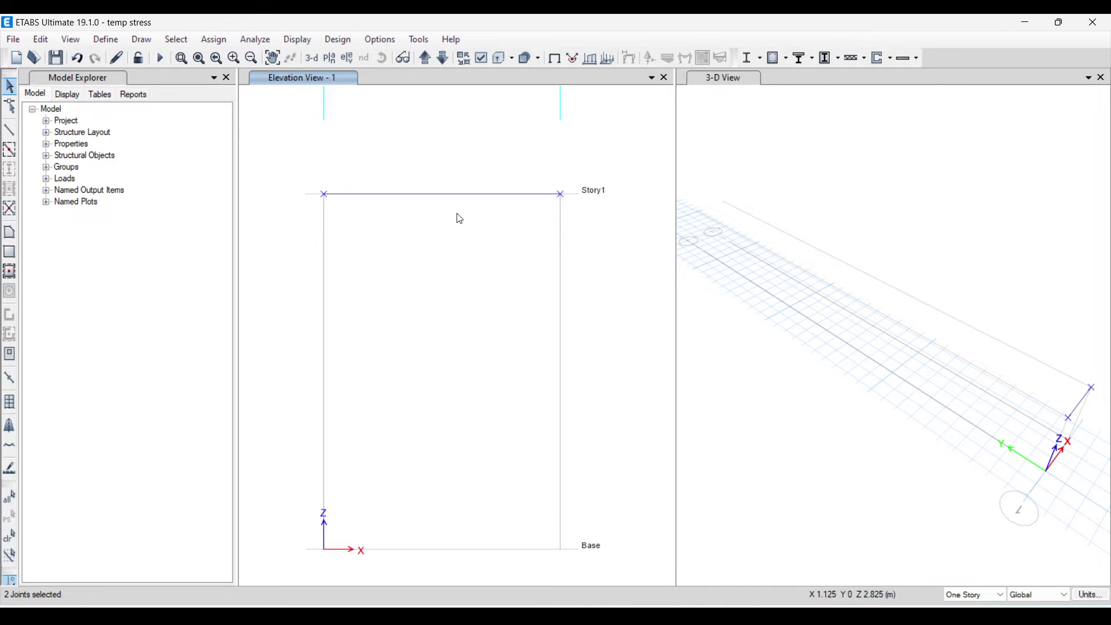
# Assign fixed restraints in all six directions to both Story1 joints.
pyautogui.click(219, 40)
pyautogui.moveTo(277, 60)
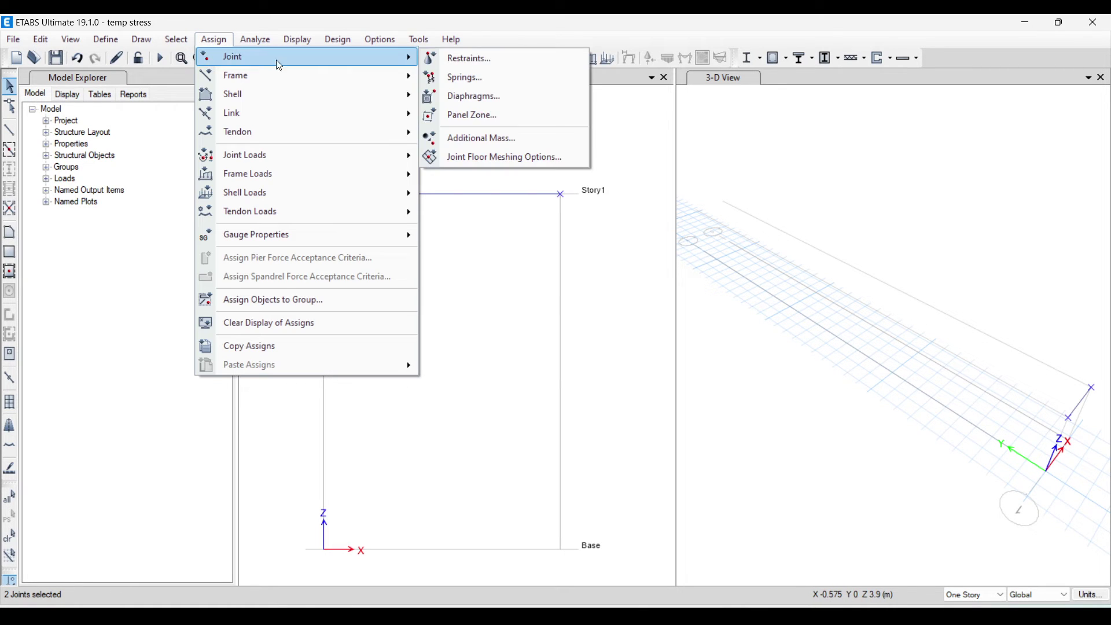
pyautogui.click(480, 61)
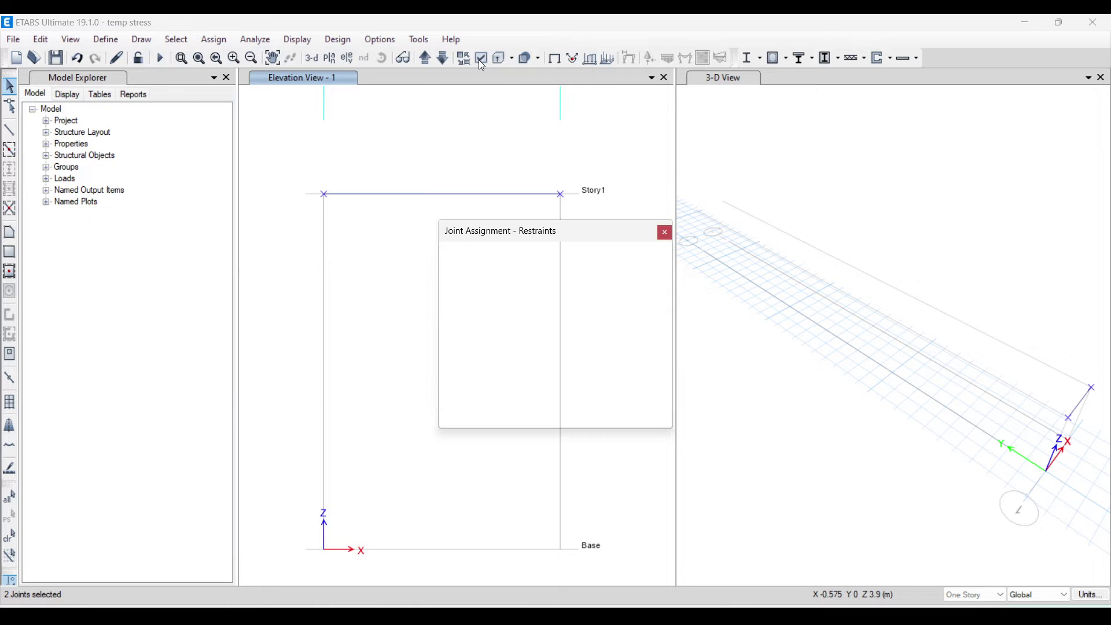
pyautogui.click(500, 370)
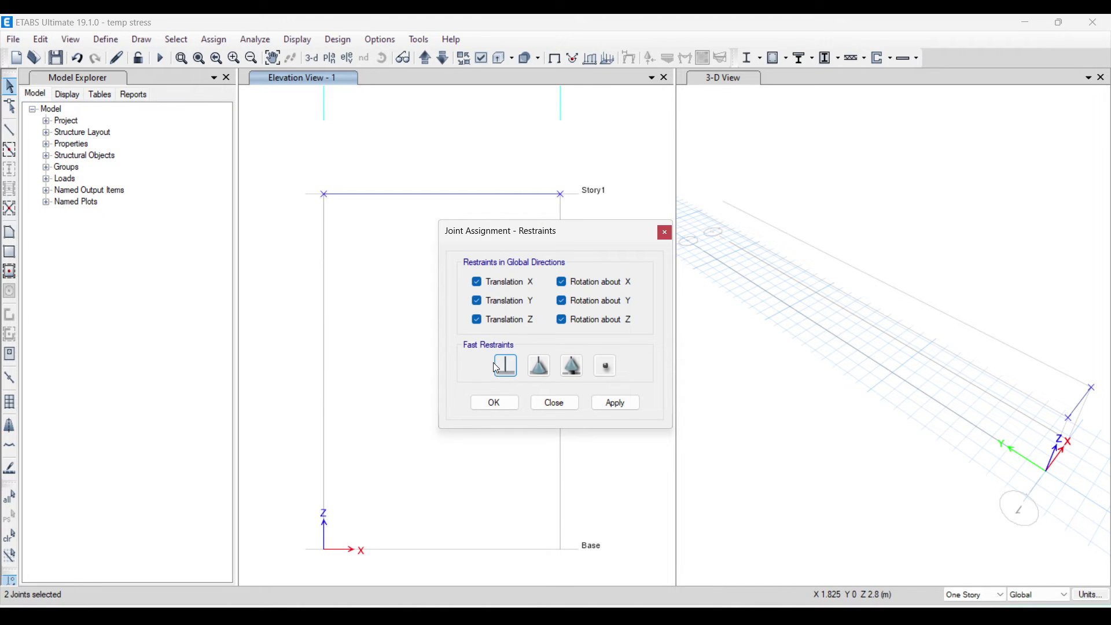
pyautogui.click(623, 405)
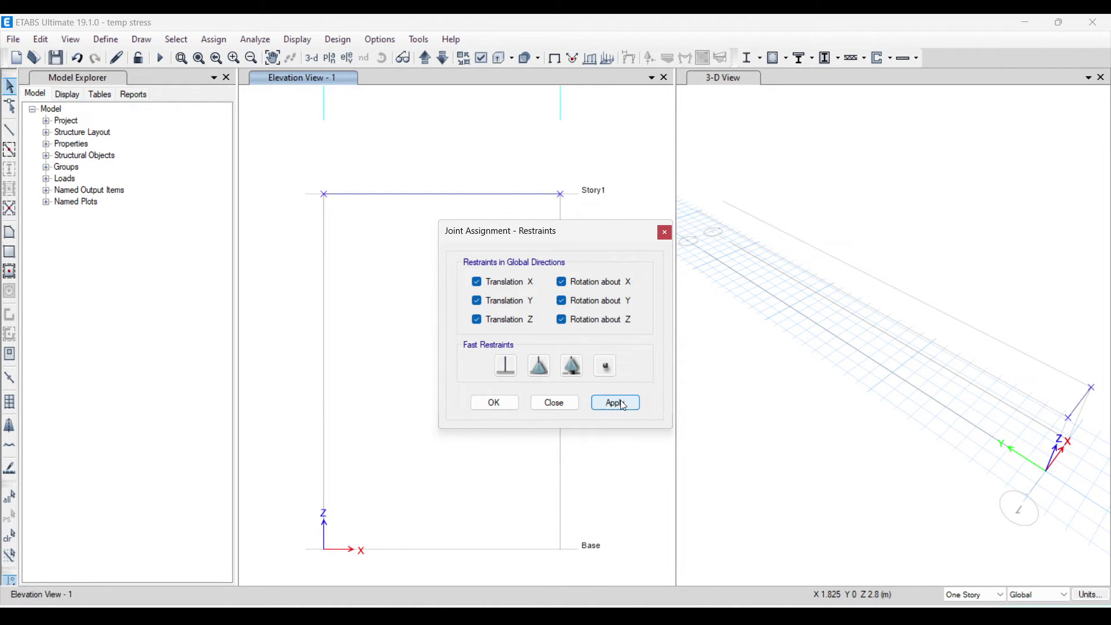
pyautogui.click(495, 403)
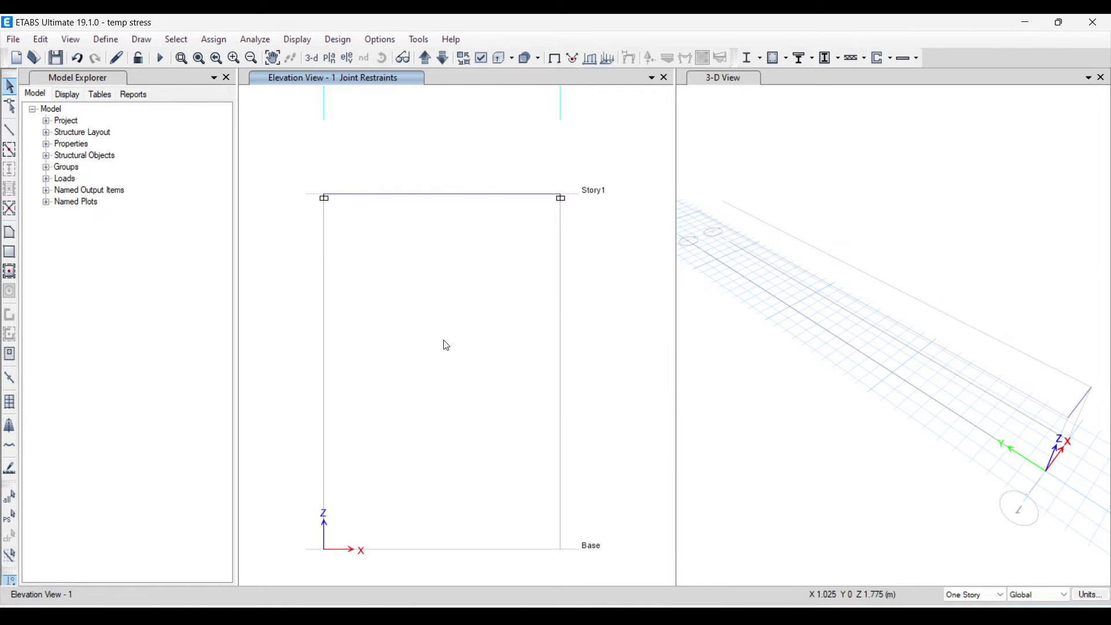
# Select the Story1 beam and begin a temperature load under the SDL pattern.
pyautogui.click(470, 197)
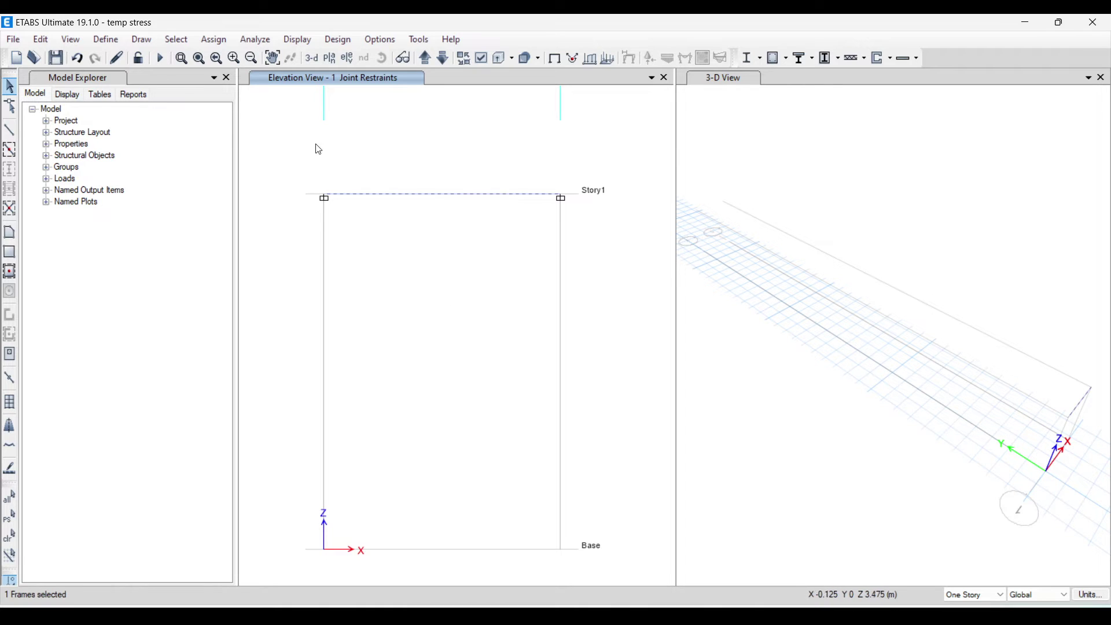
pyautogui.click(213, 39)
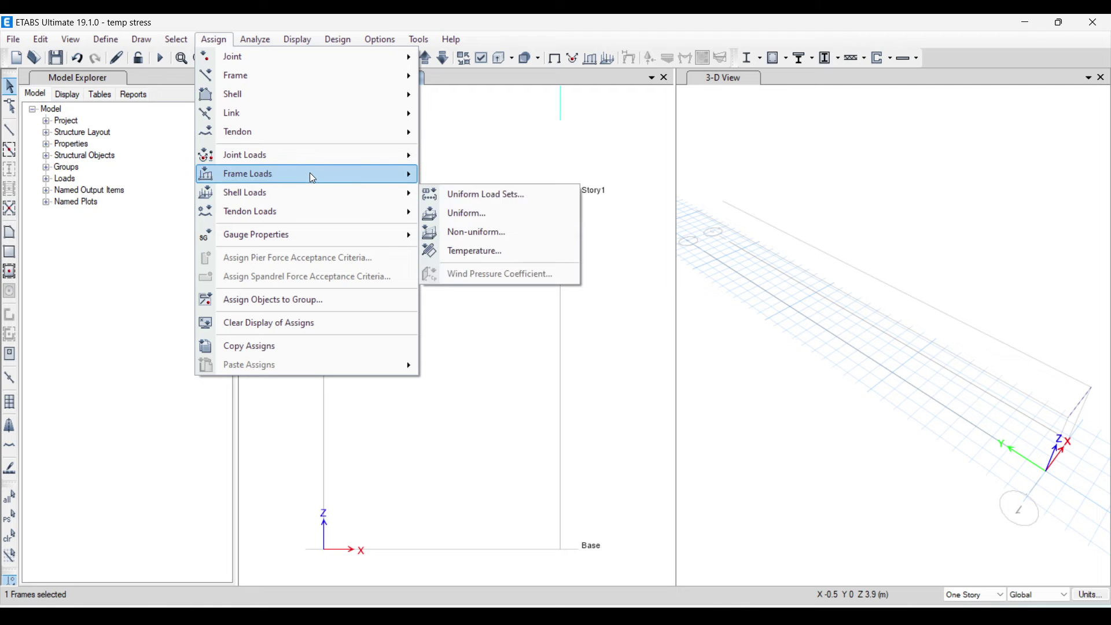
pyautogui.moveTo(313, 175)
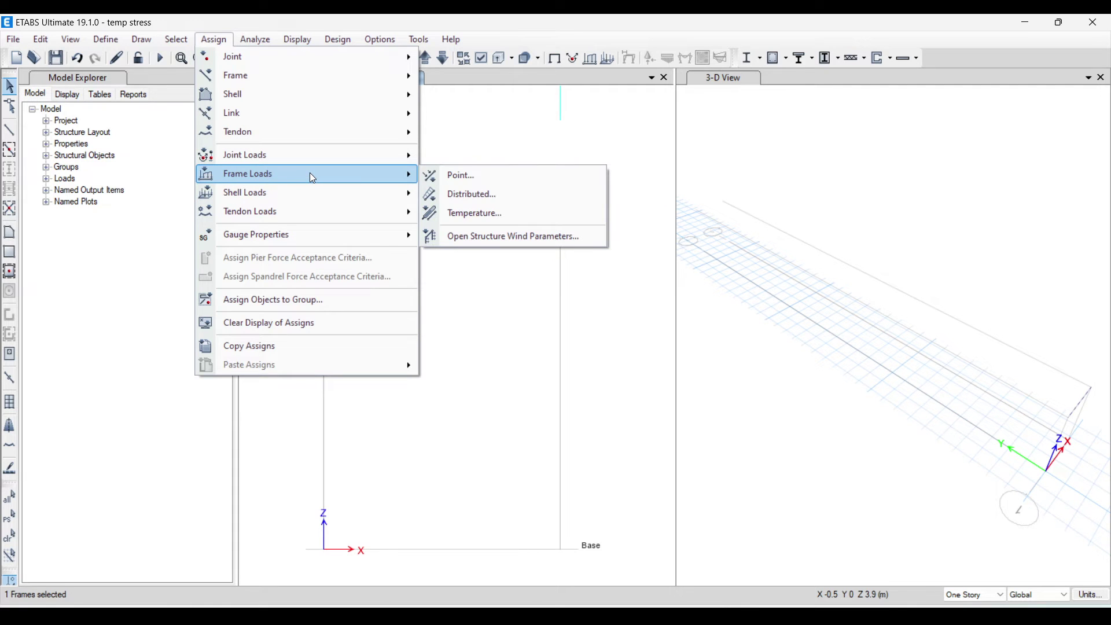
pyautogui.click(479, 218)
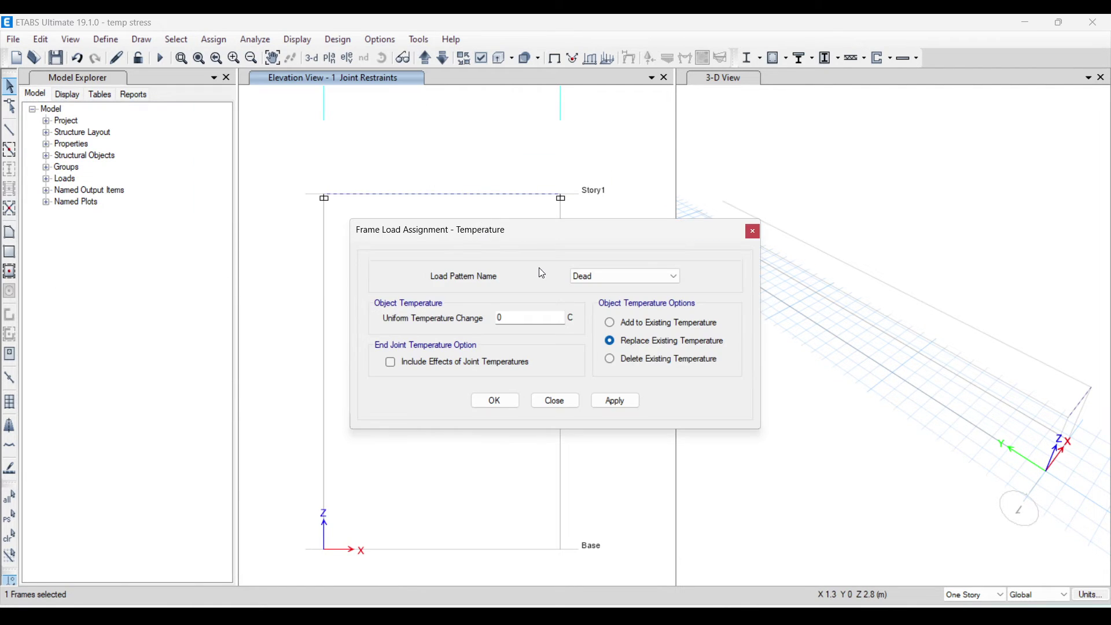
pyautogui.click(631, 277)
pyautogui.click(605, 303)
# Check the question's temperature values in the presentation, then return to ETABS.
pyautogui.moveTo(700, 616)
pyautogui.click(626, 550)
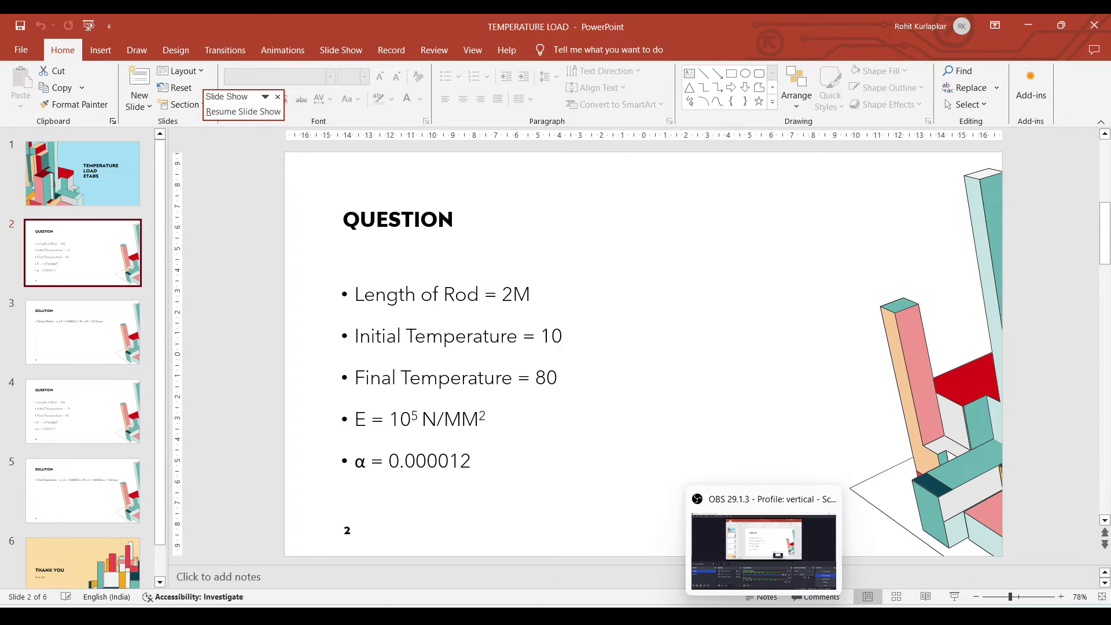
pyautogui.click(732, 616)
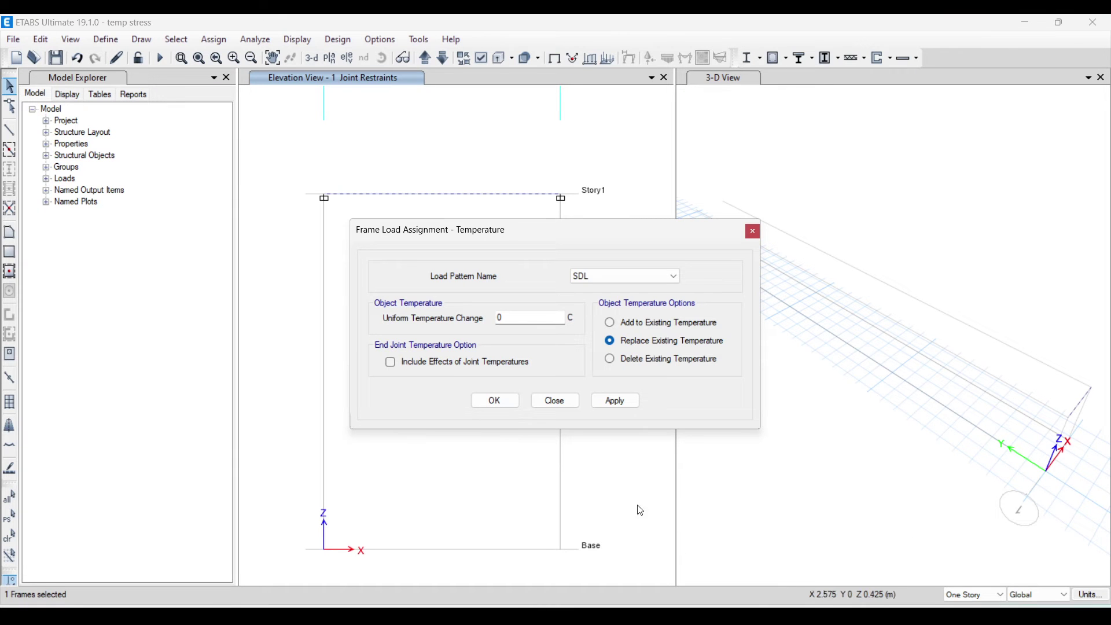
# Apply a uniform temperature change of 70 to the beam.
pyautogui.click(504, 317)
pyautogui.write('70')
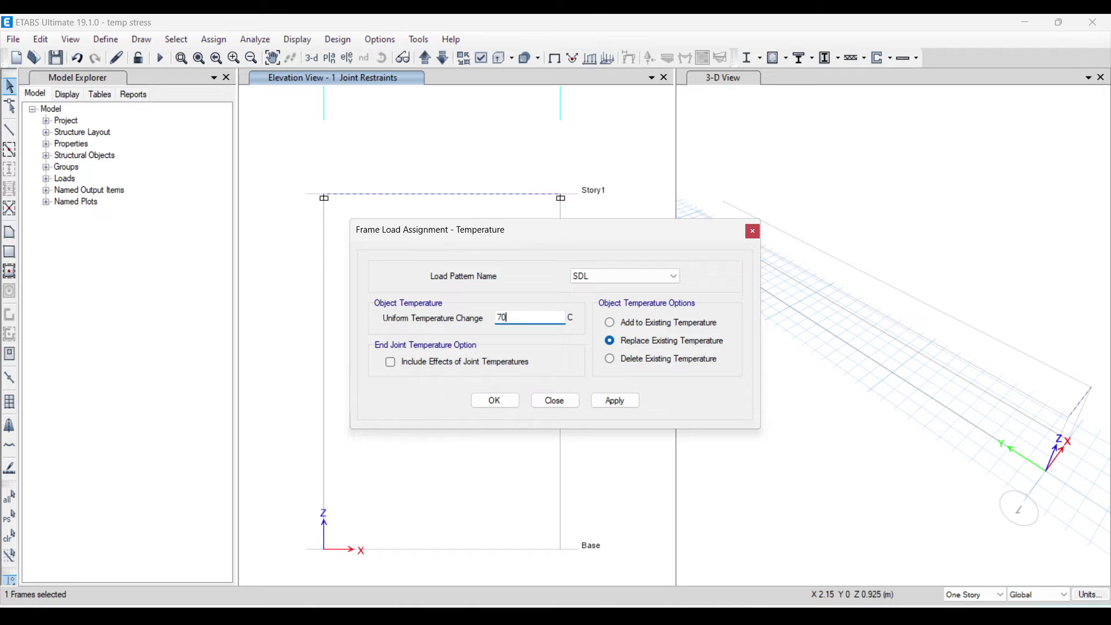
pyautogui.click(616, 401)
pyautogui.click(494, 403)
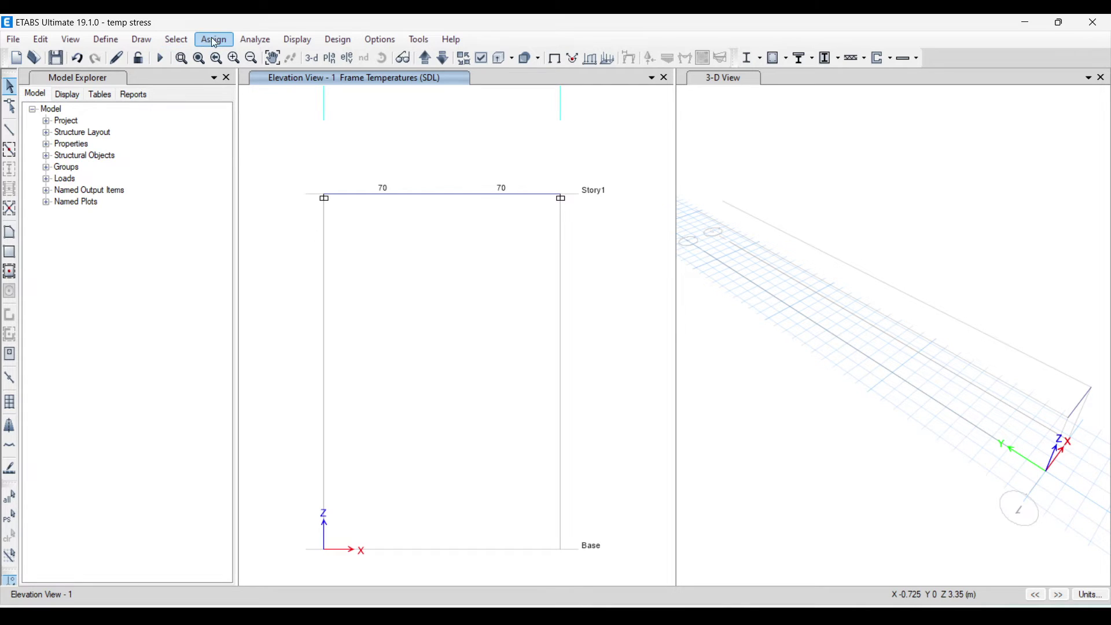
# Set Dead, Live and Modal to Do Not Run and run the analysis for the SDL temperature case only.
pyautogui.click(255, 38)
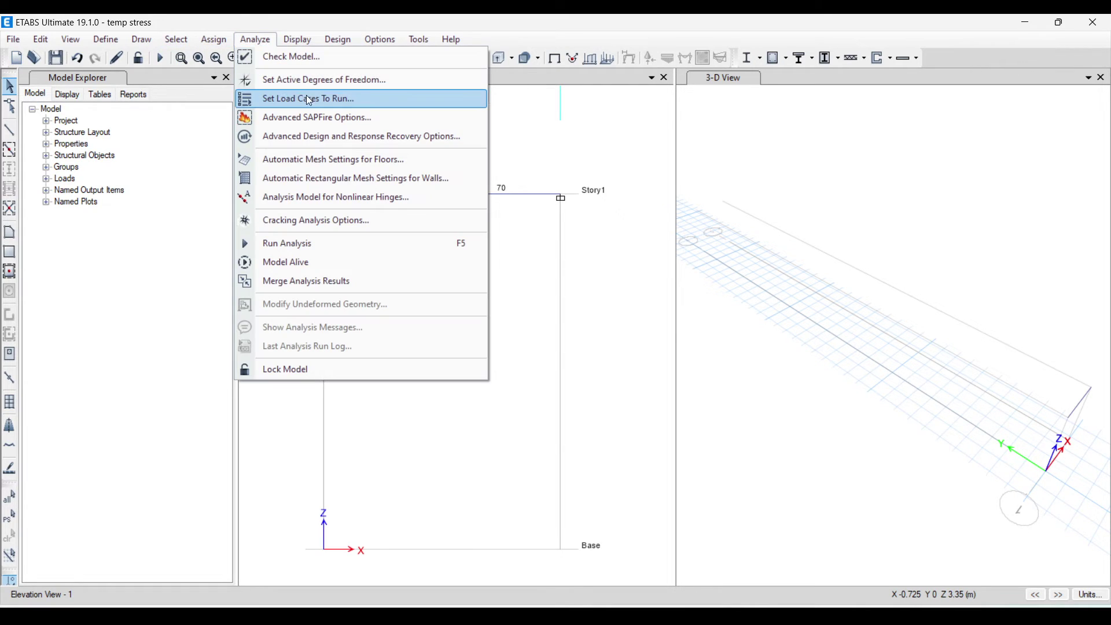
pyautogui.click(310, 101)
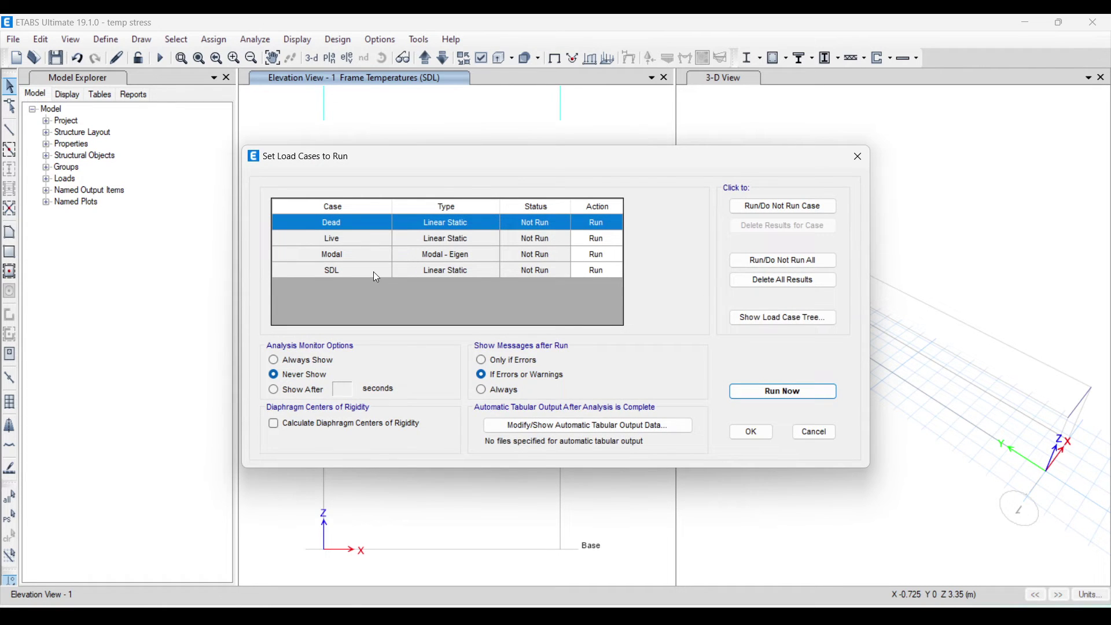
pyautogui.click(766, 214)
pyautogui.click(777, 217)
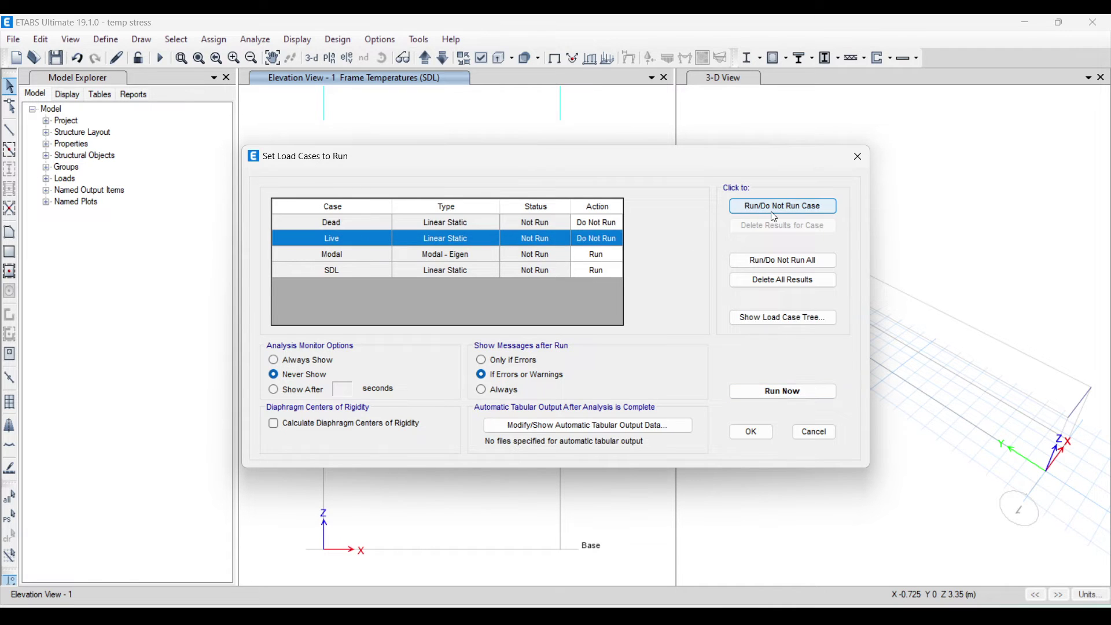
pyautogui.click(605, 255)
pyautogui.click(786, 207)
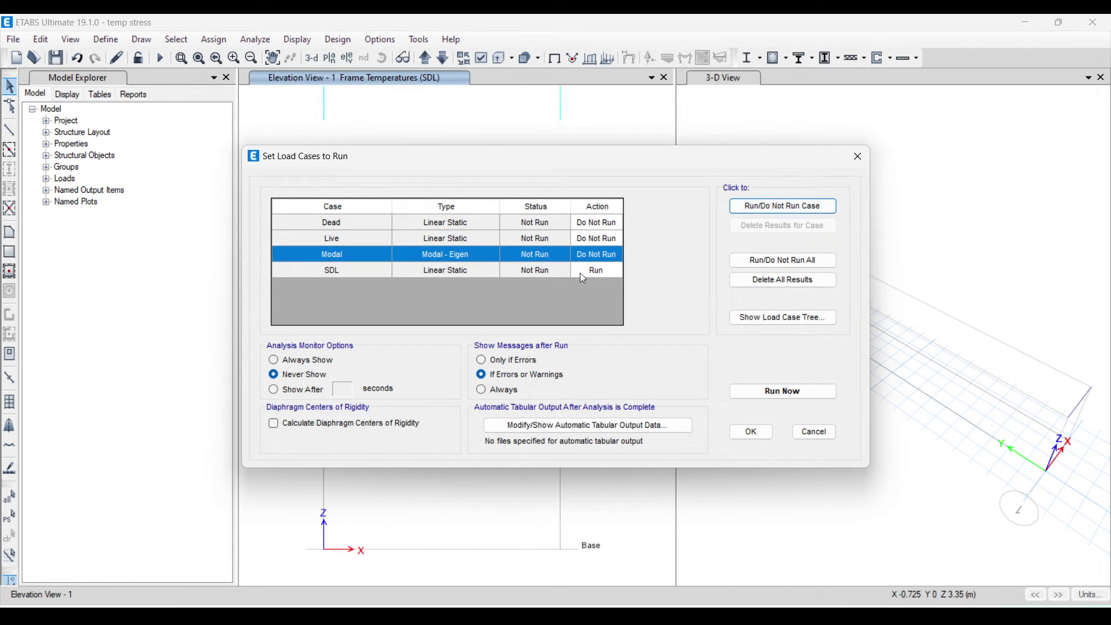
pyautogui.click(782, 390)
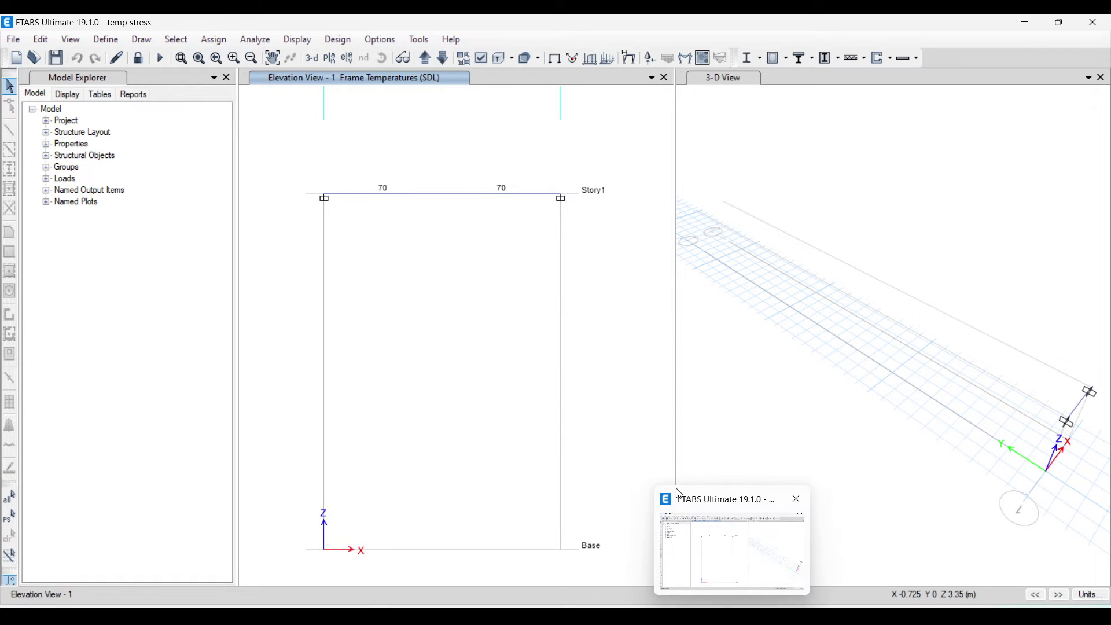
pyautogui.click(732, 616)
# In the TEMPERATURE LOAD presentation, colour the '84 N/mm²' result text red.
pyautogui.moveTo(700, 616)
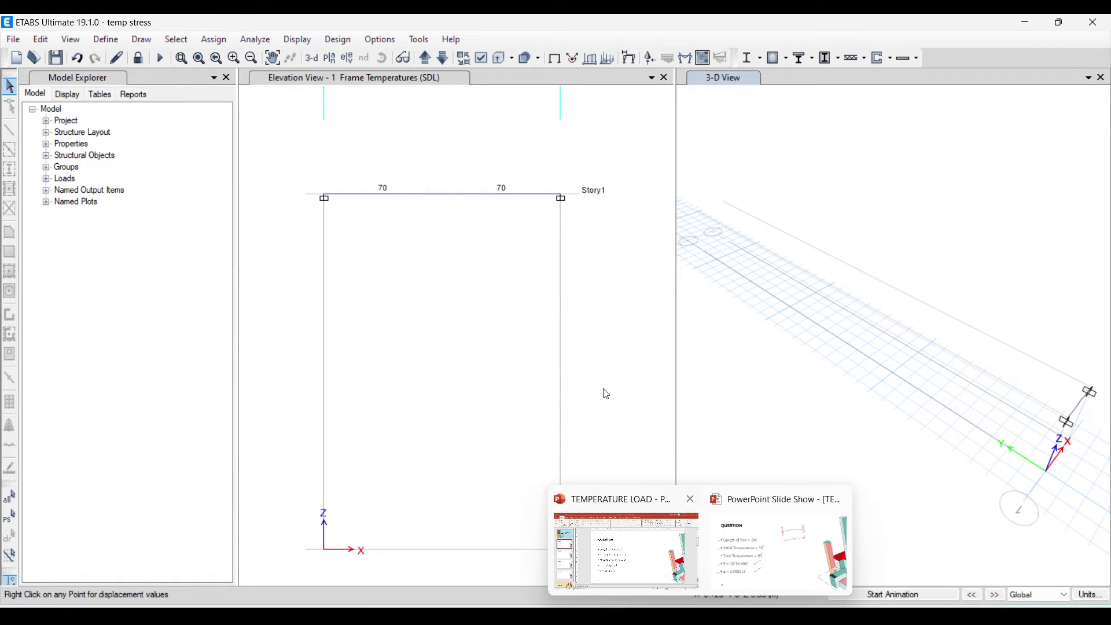
pyautogui.click(643, 557)
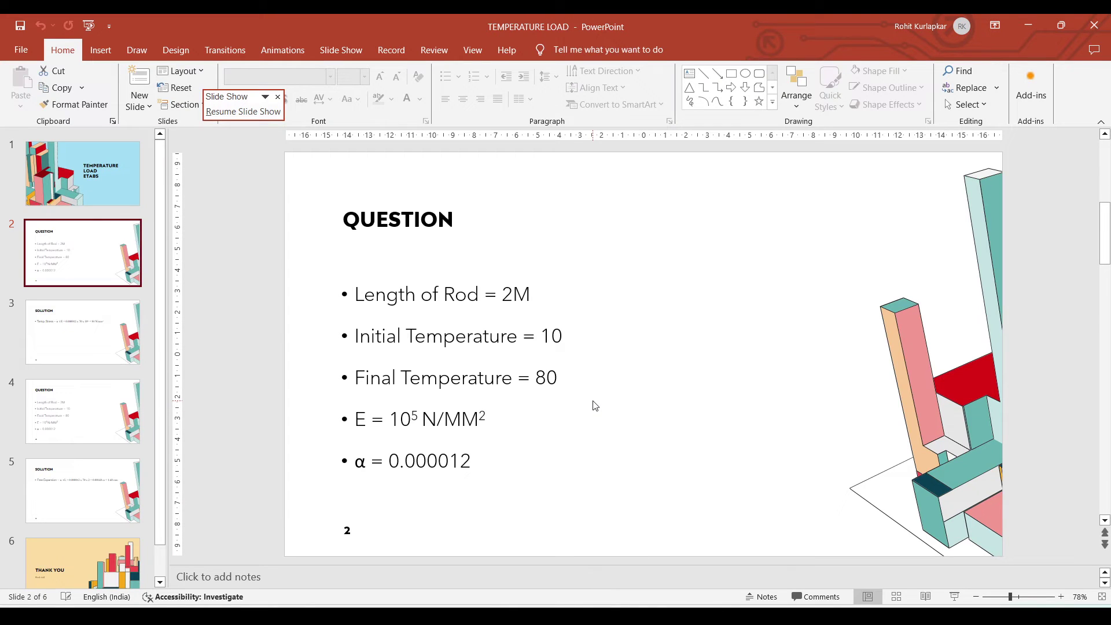
pyautogui.scroll(-1, 596, 406)
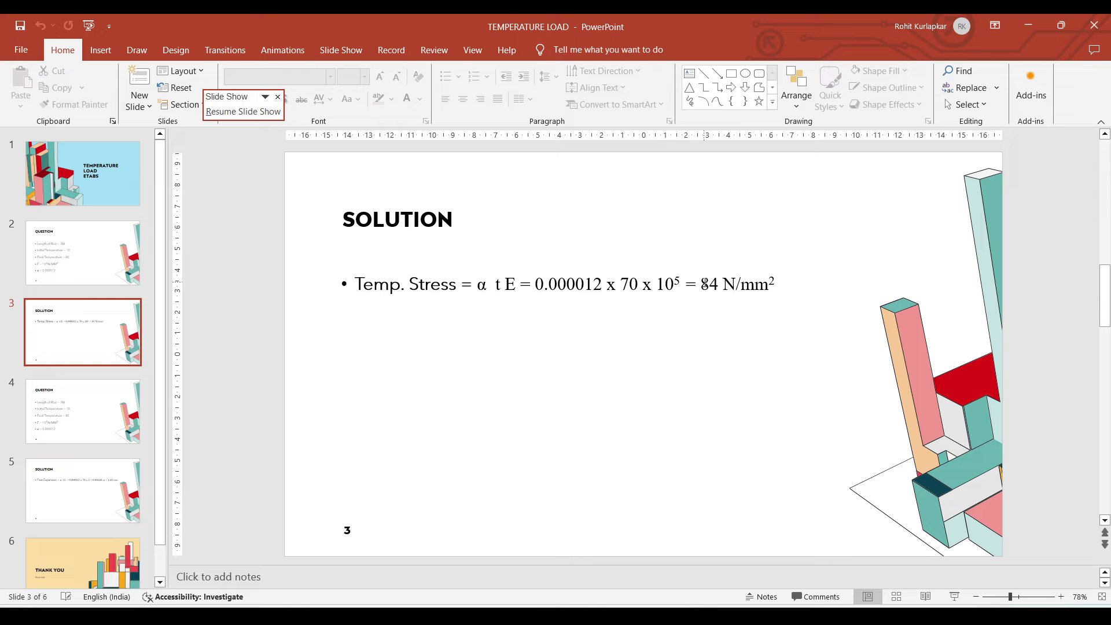
pyautogui.moveTo(701, 284); pyautogui.dragTo(776, 289)
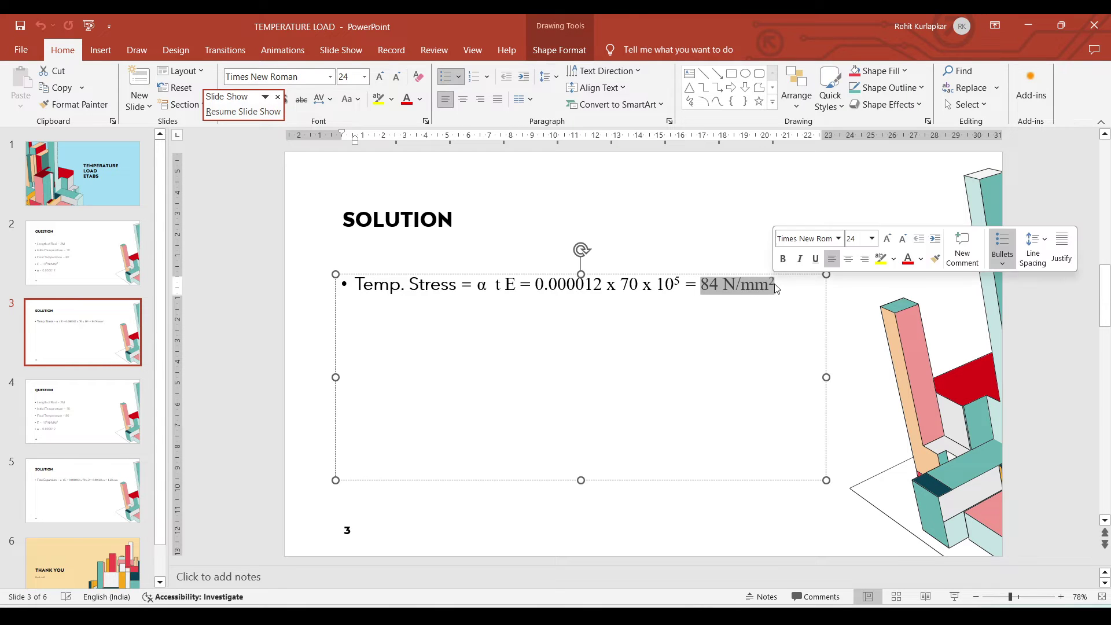
pyautogui.click(420, 99)
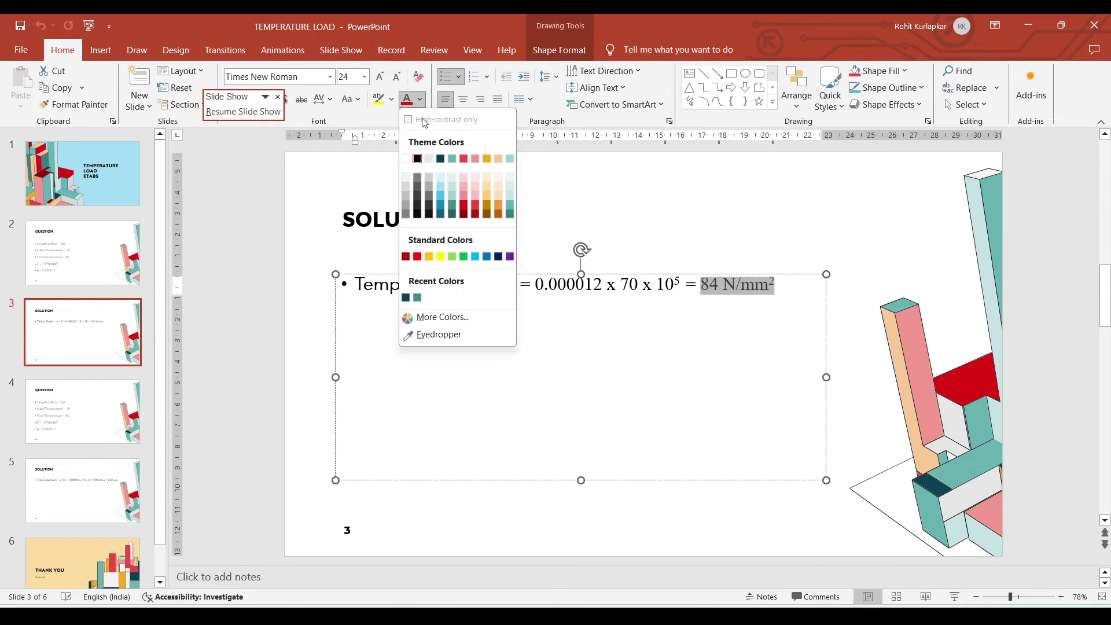
pyautogui.click(417, 256)
pyautogui.press('Right')
# Return to the ETABS model and make the elevation view active.
pyautogui.moveTo(732, 614)
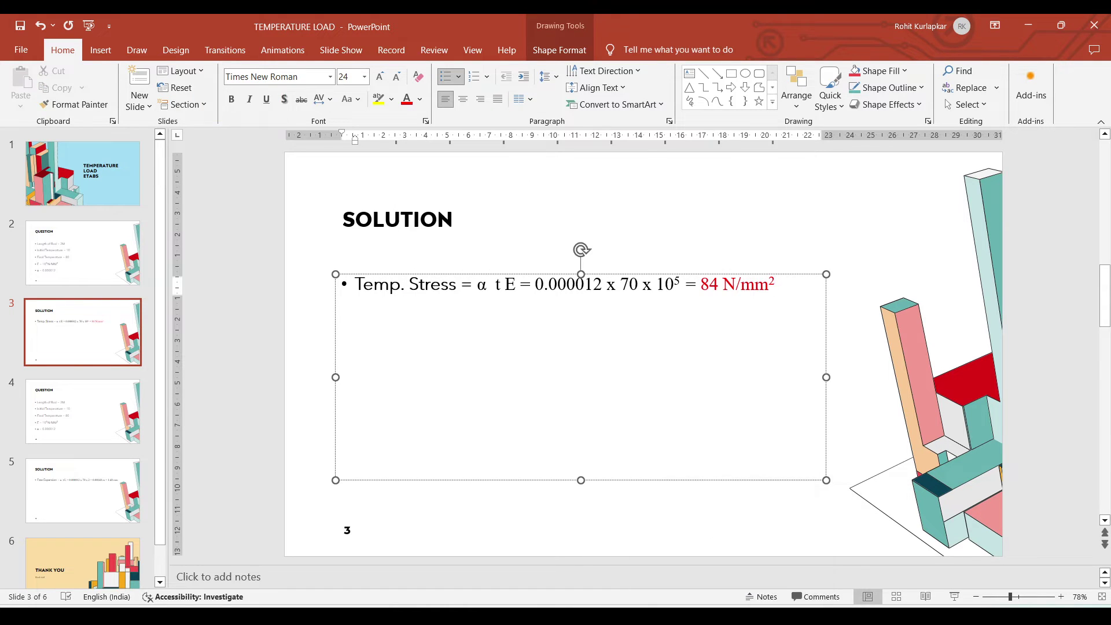
pyautogui.click(732, 552)
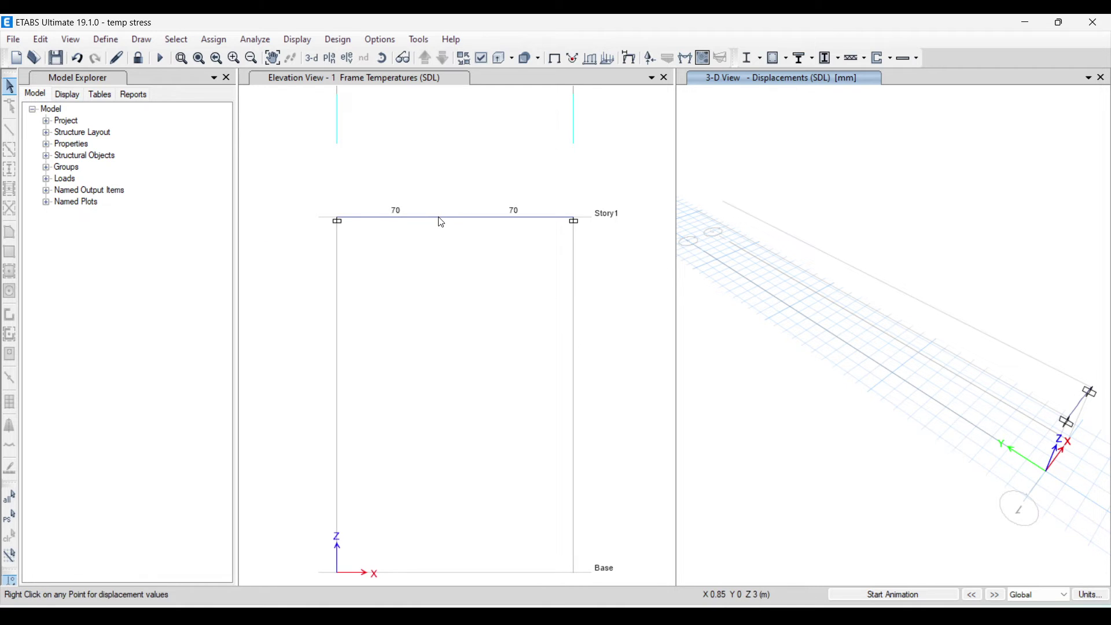
pyautogui.click(329, 79)
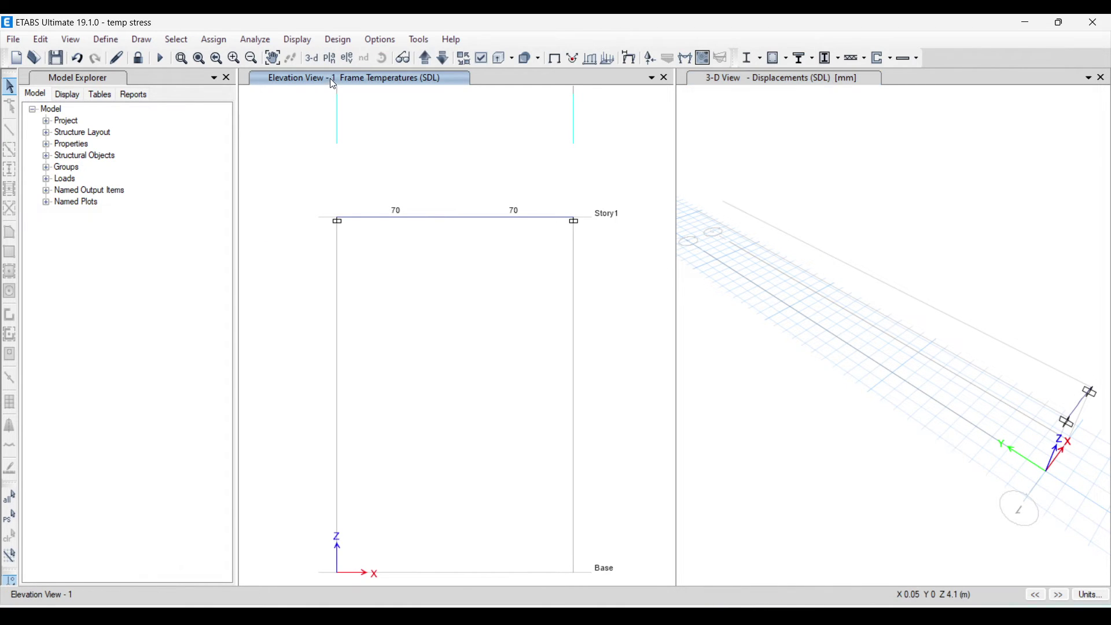
pyautogui.click(297, 41)
# Plot the SDL axial force diagram on the frame member in the elevation.
pyautogui.moveTo(370, 124)
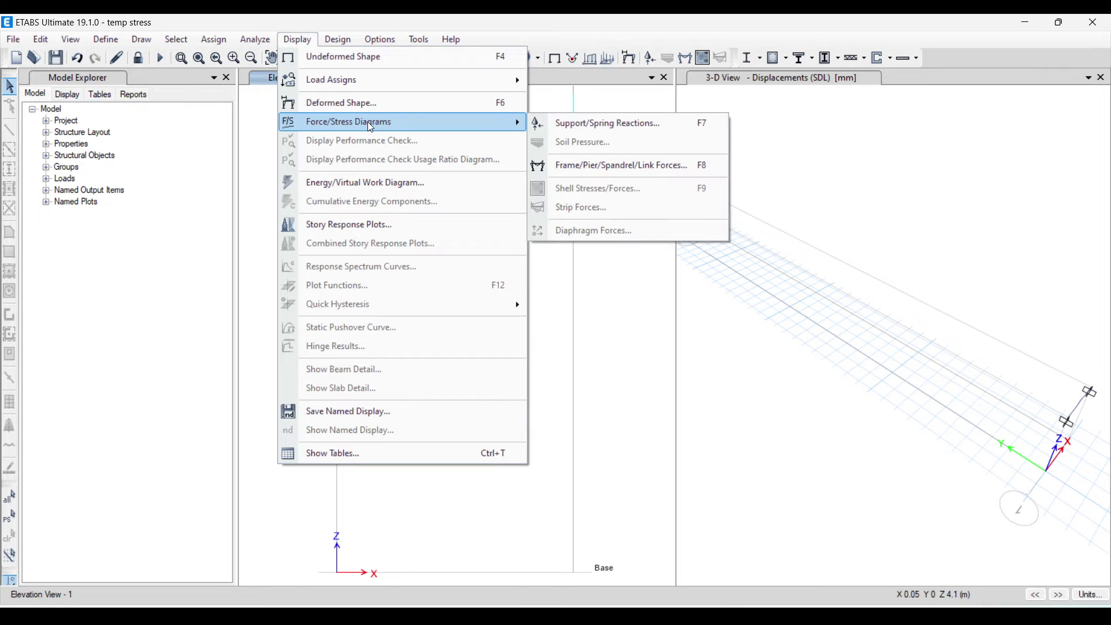
pyautogui.click(601, 166)
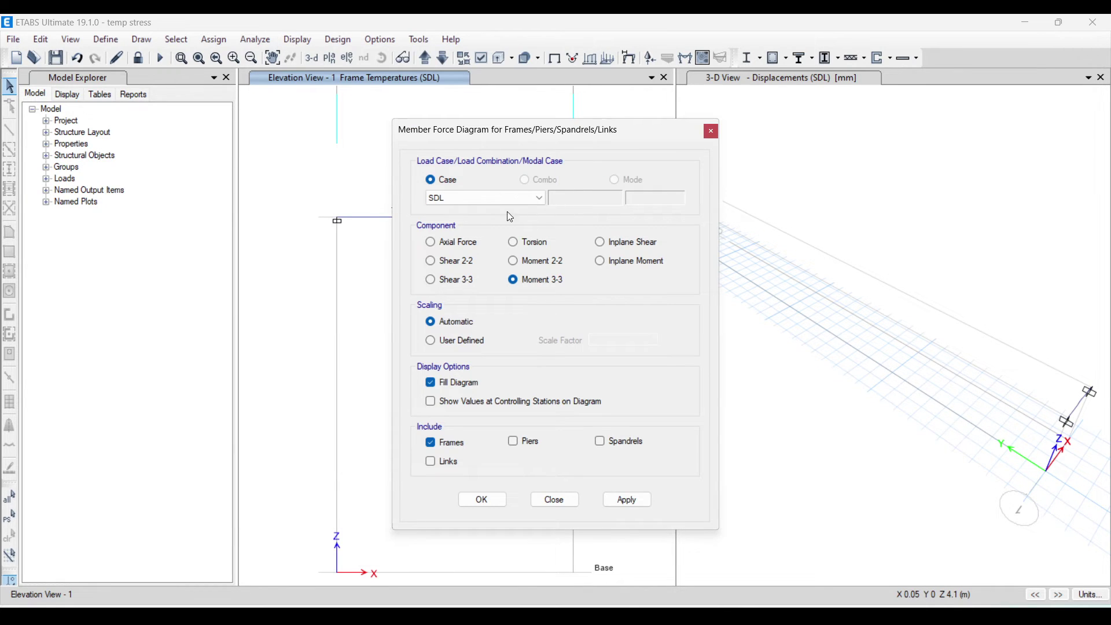
pyautogui.click(448, 198)
pyautogui.click(447, 198)
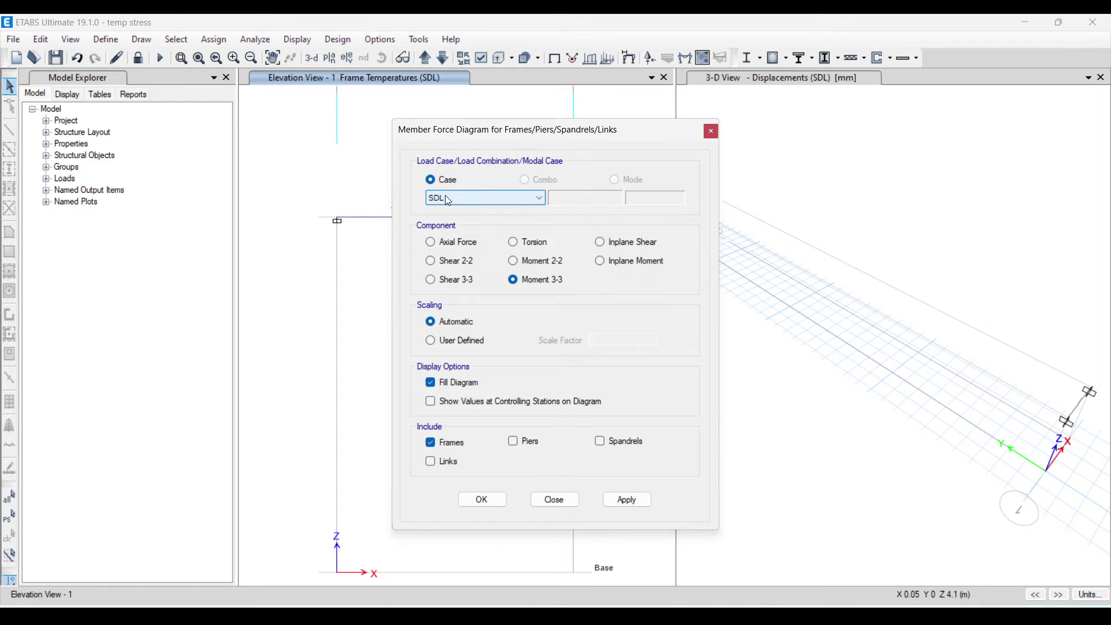
pyautogui.click(446, 248)
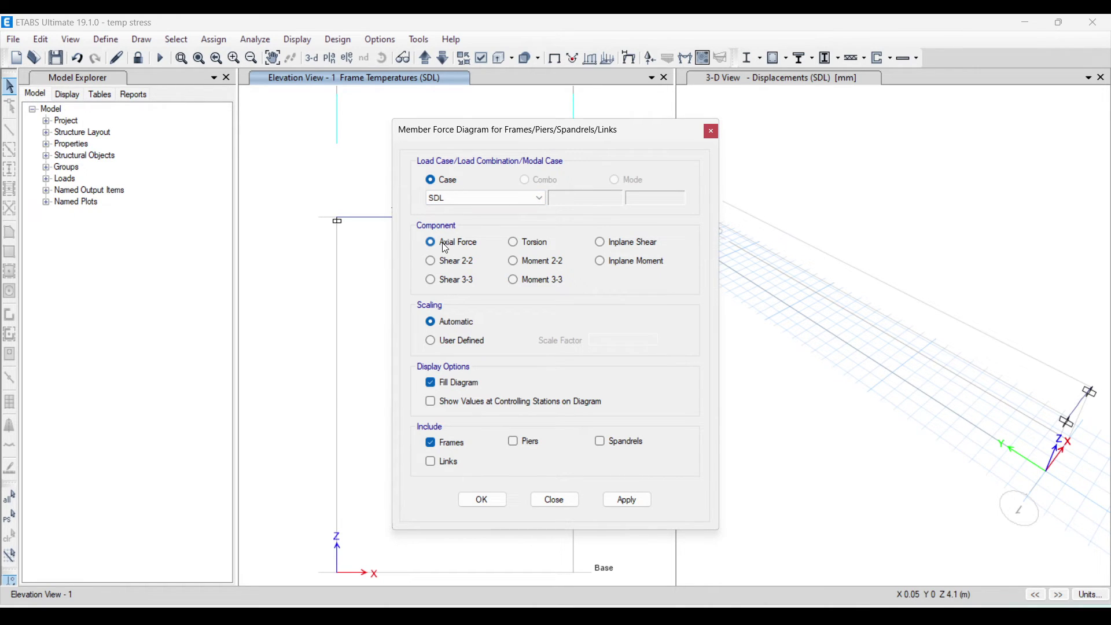
pyautogui.click(622, 501)
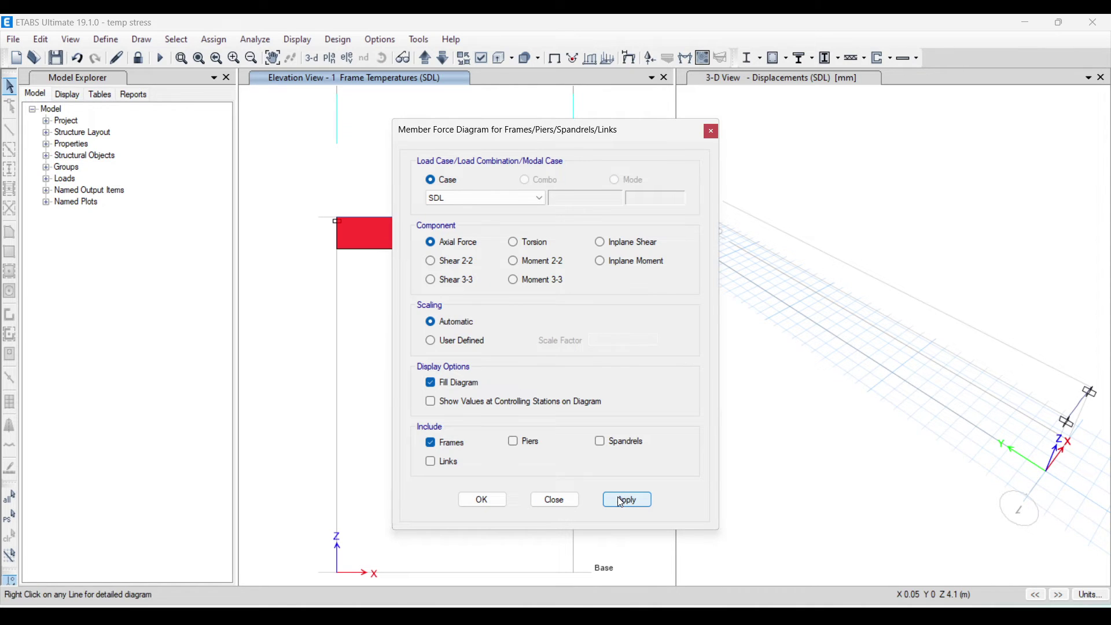
pyautogui.click(483, 501)
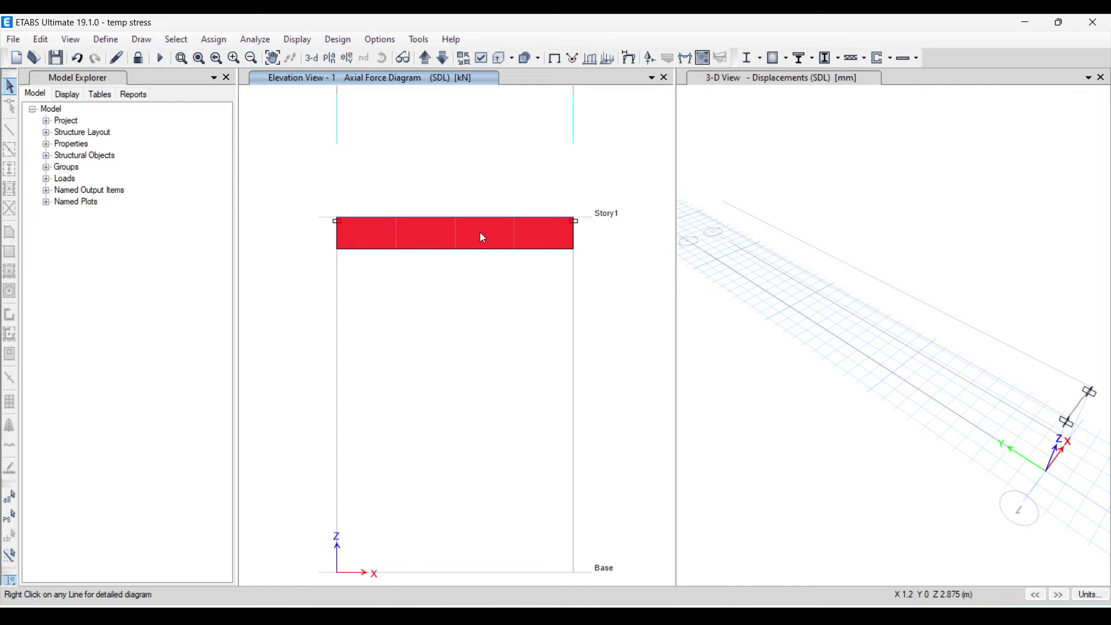
# Turn on Show Values at Controlling Stations to label the axial force 4443.6 kN.
pyautogui.click(304, 40)
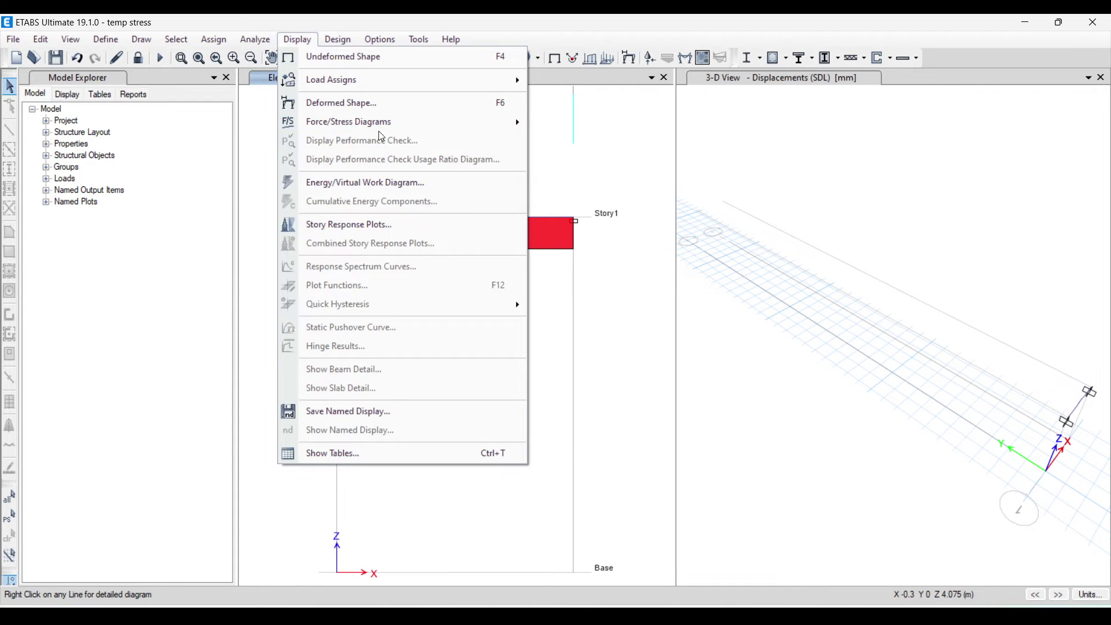
pyautogui.moveTo(381, 122)
pyautogui.click(612, 168)
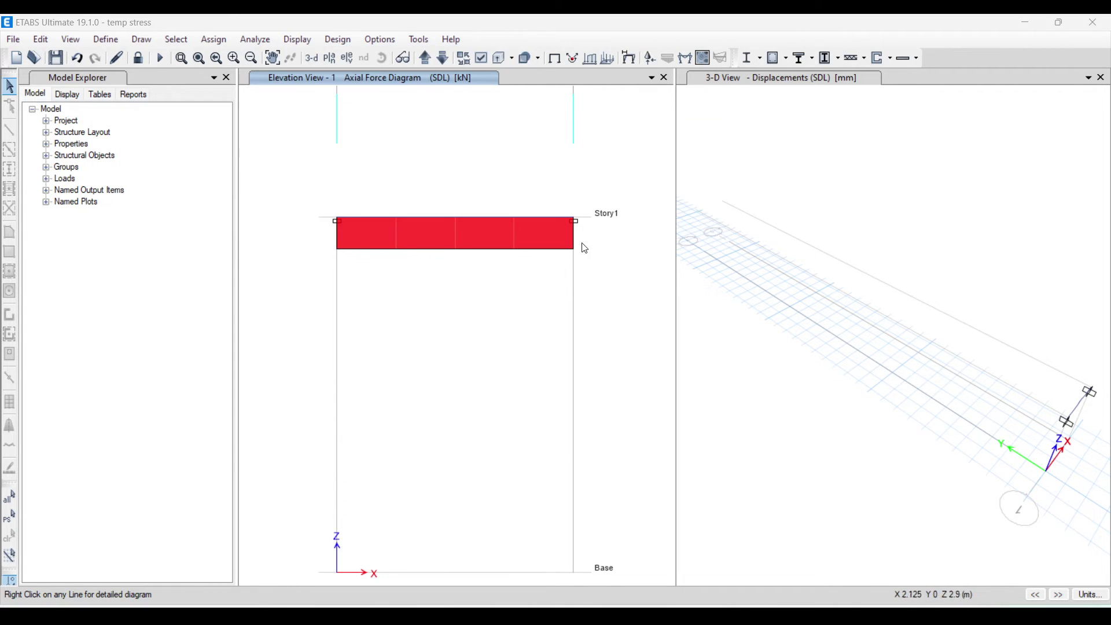
pyautogui.click(486, 400)
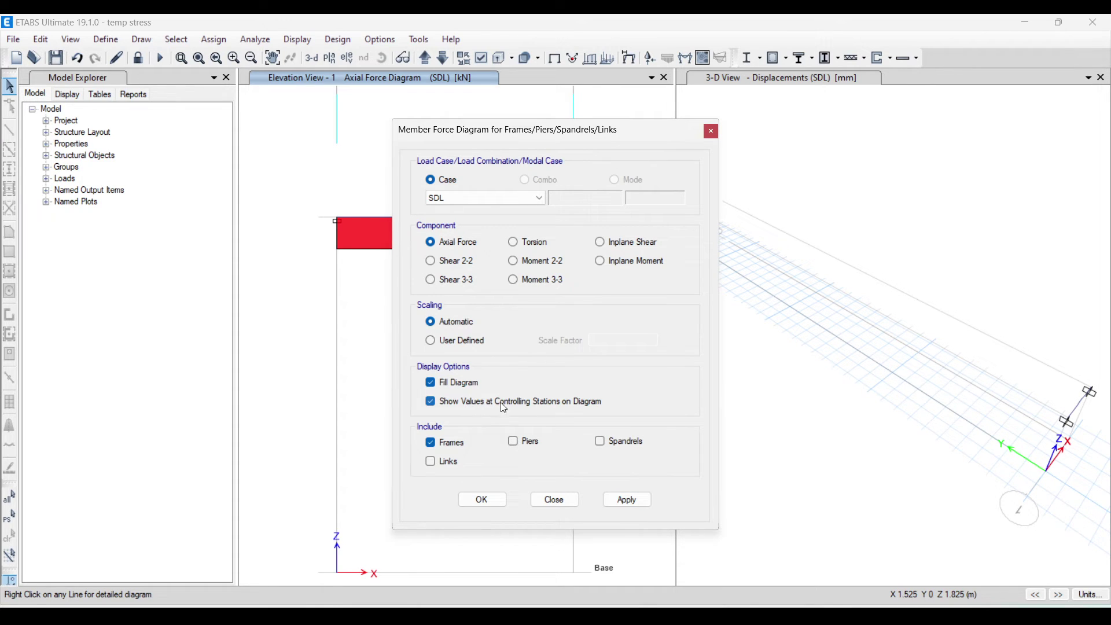
pyautogui.click(482, 501)
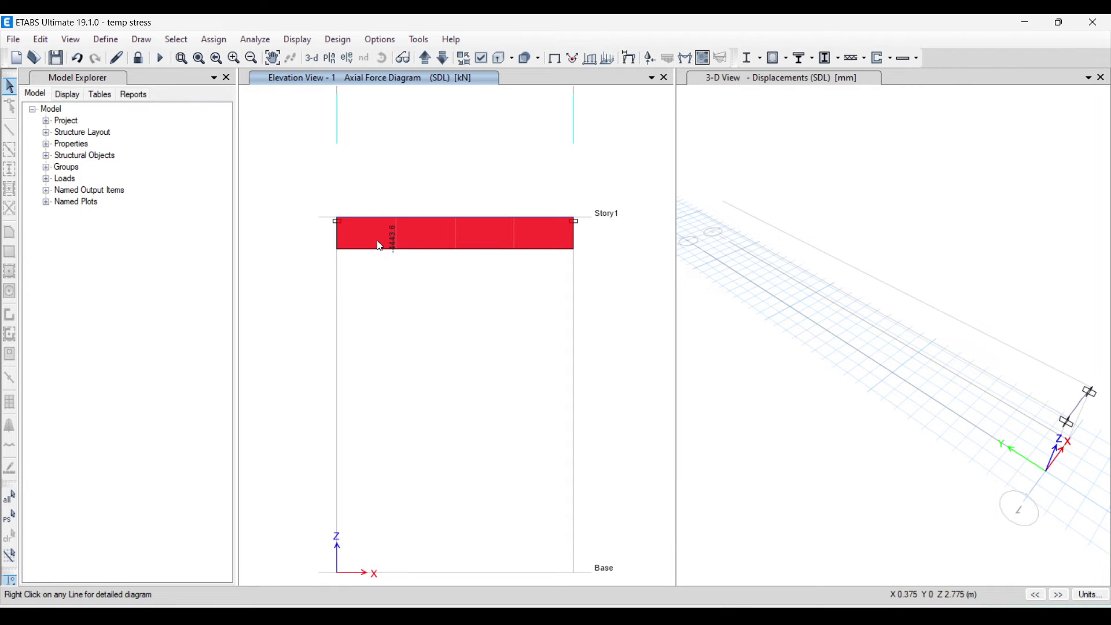
pyautogui.scroll(3, 376, 242)
# Launch Calculator via the 'CA' search, minimize it, and go back to the running slide show.
pyautogui.scroll(2, 419, 201)
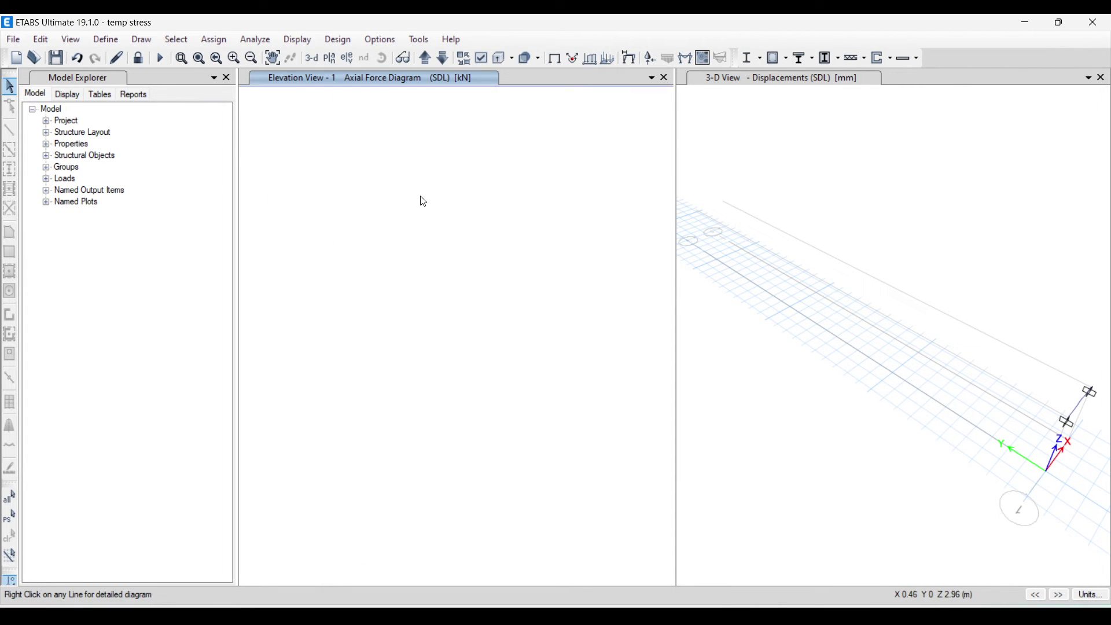
pyautogui.moveTo(453, 168)
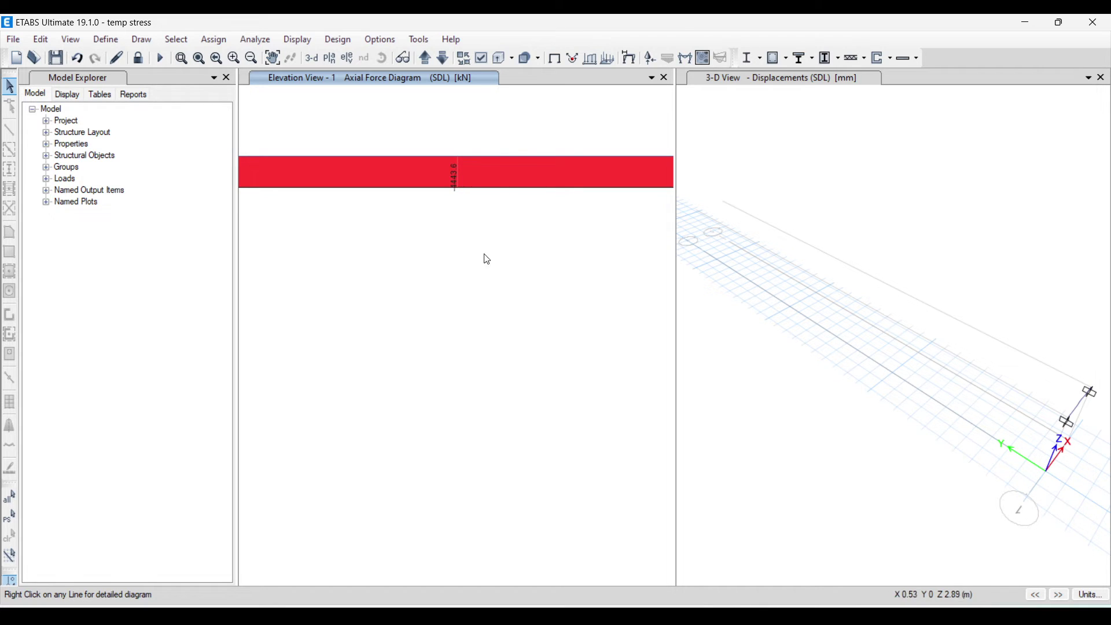
pyautogui.press('super+w')
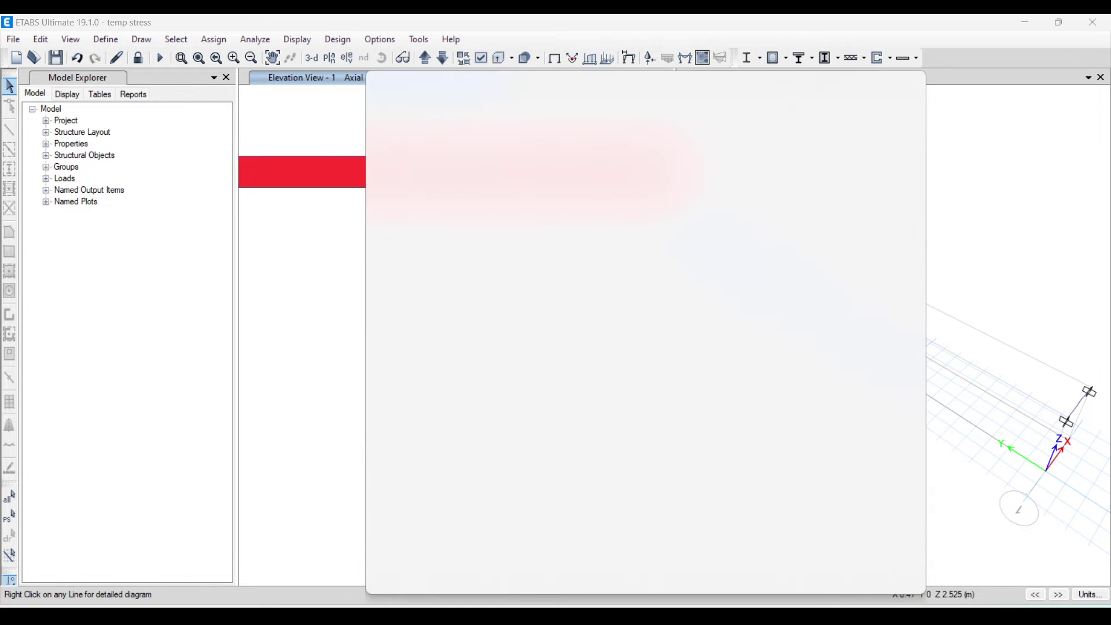
pyautogui.write('CA')
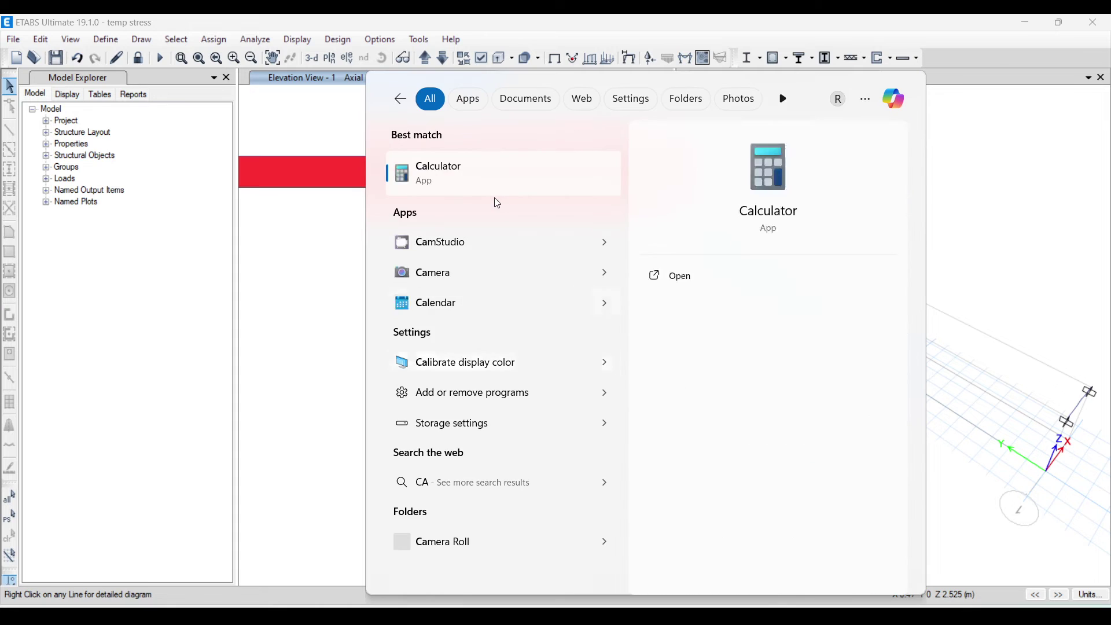
pyautogui.click(463, 177)
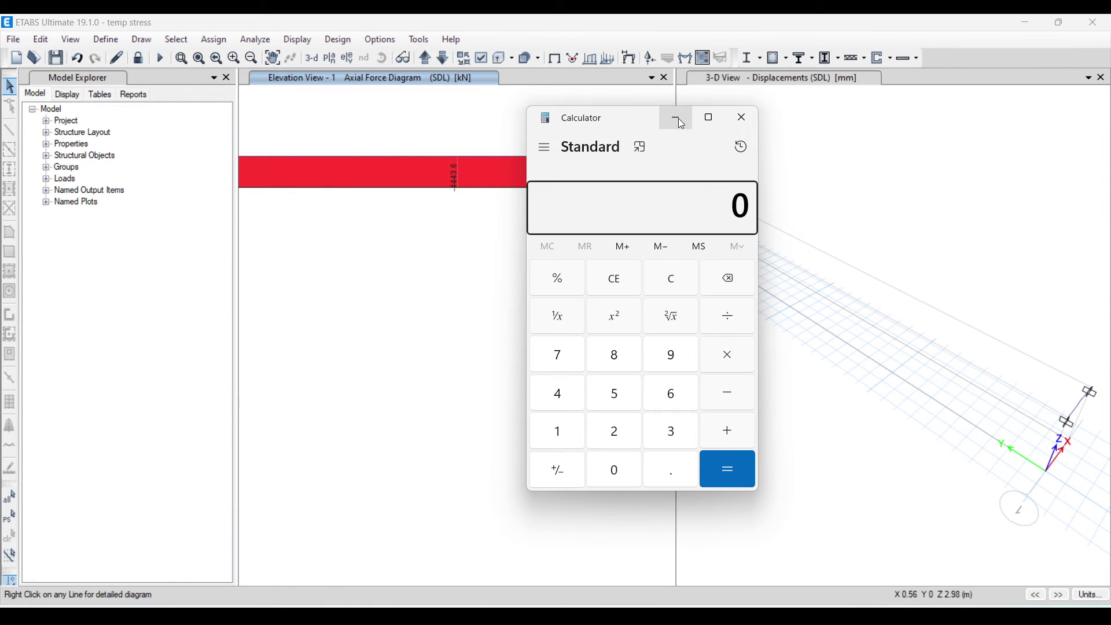
pyautogui.click(676, 118)
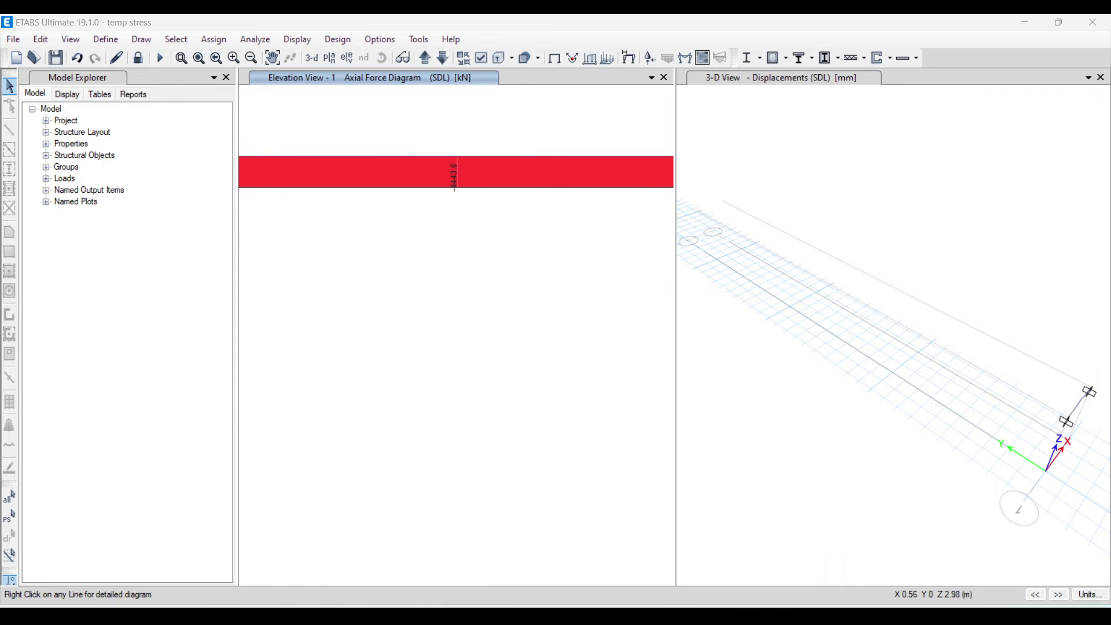
pyautogui.moveTo(671, 614)
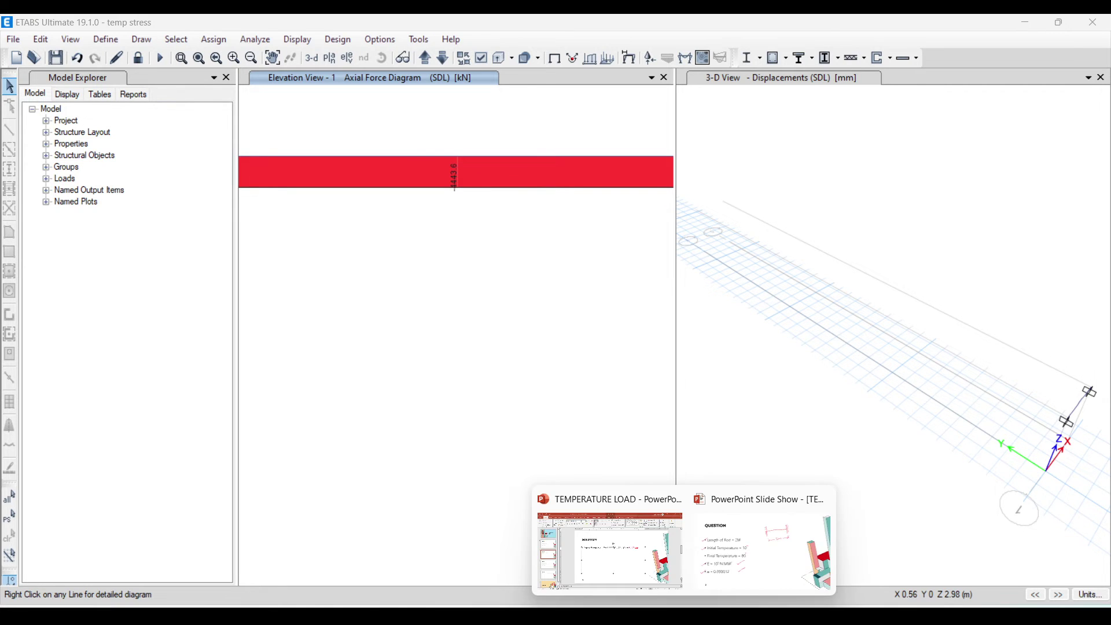
pyautogui.click(758, 544)
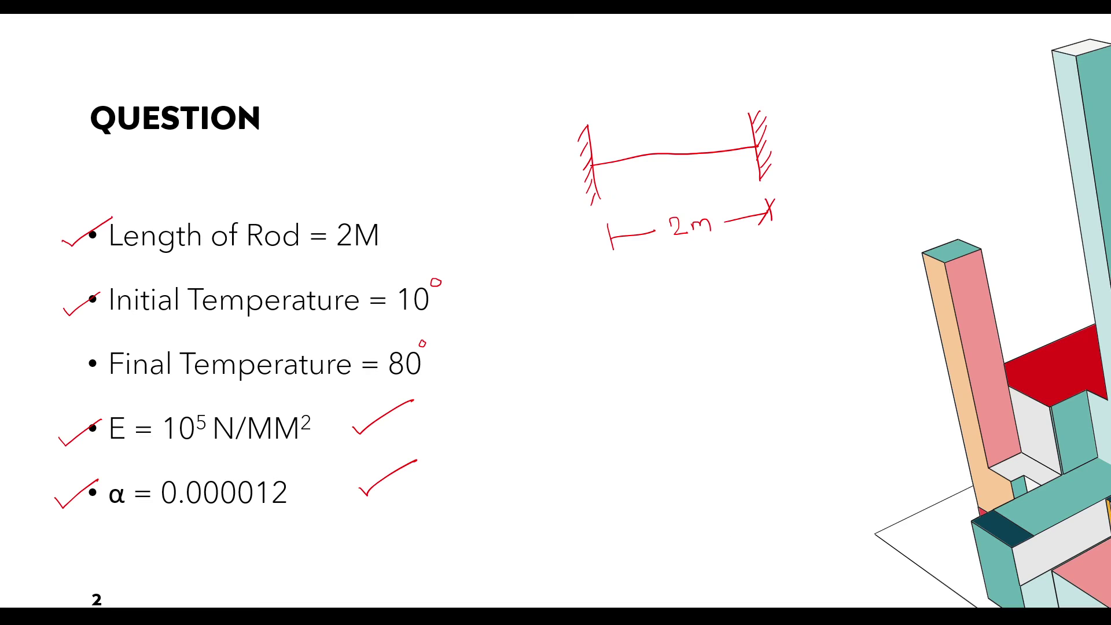
# On the SOLUTION slide, handwrite 'axial Force =' below the formula, checking ETABS for the value.
pyautogui.press('Right')
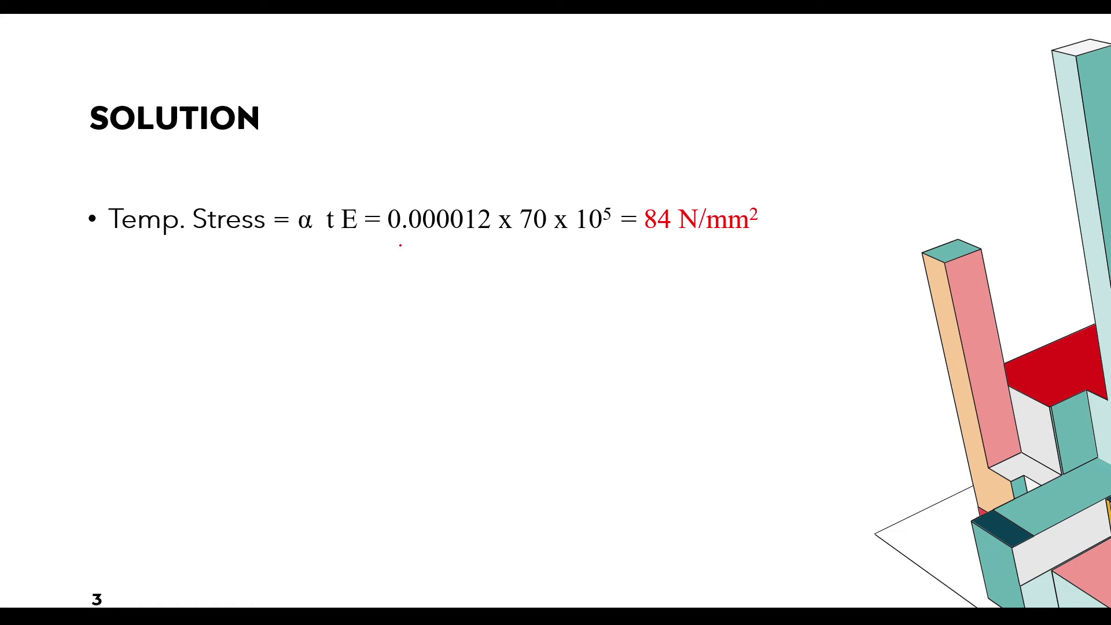
pyautogui.moveTo(408, 307)
pyautogui.mouseDown()
pyautogui.moveTo(439, 322)
pyautogui.moveTo(445, 310)
pyautogui.moveTo(466, 325)
pyautogui.moveTo(487, 308)
pyautogui.moveTo(490, 324)
pyautogui.moveTo(501, 301)
pyautogui.mouseUp()
pyautogui.click(433, 323)
pyautogui.moveTo(503, 314)
pyautogui.mouseDown()
pyautogui.moveTo(524, 311)
pyautogui.moveTo(527, 324)
pyautogui.mouseUp()
pyautogui.moveTo(535, 317); pyautogui.dragTo(586, 310)
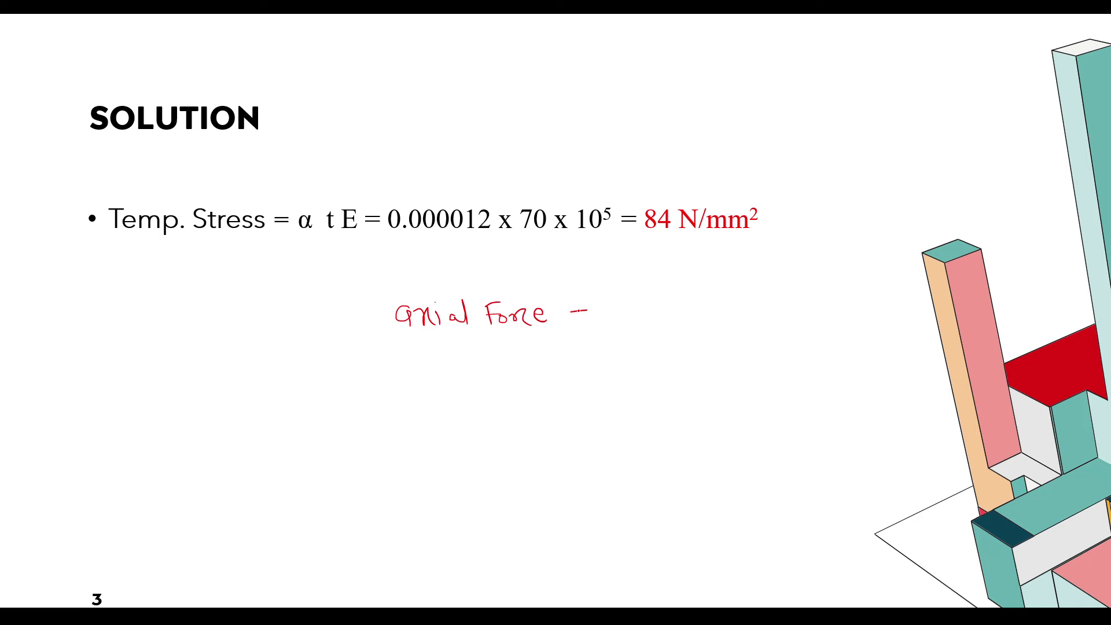
pyautogui.hotkey('alt', 'Tab')
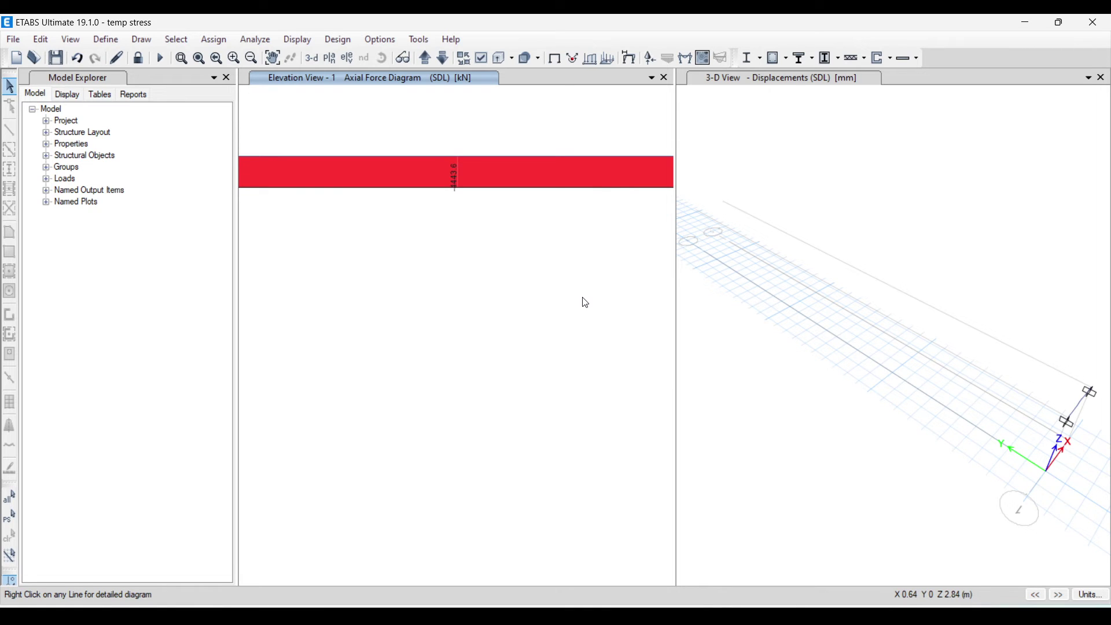
pyautogui.hotkey('alt', 'Tab')
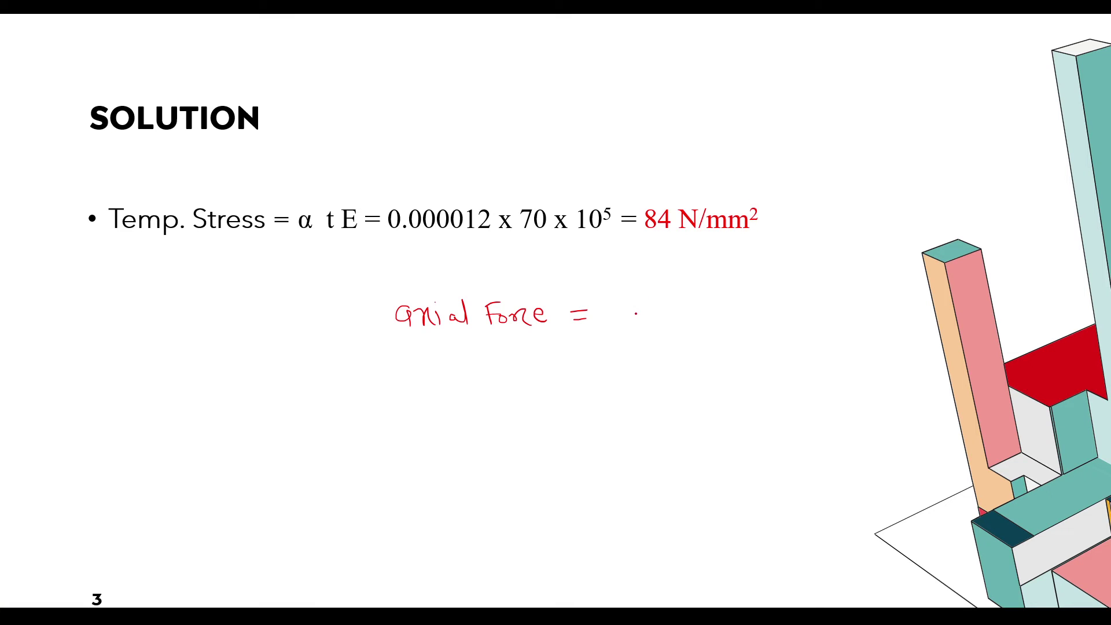
# Ink the value 4443.6 after 'axial Force =' and verify it against ETABS.
pyautogui.moveTo(621, 302)
pyautogui.mouseDown()
pyautogui.moveTo(636, 328)
pyautogui.moveTo(654, 318)
pyautogui.moveTo(654, 331)
pyautogui.mouseUp()
pyautogui.moveTo(665, 307)
pyautogui.mouseDown()
pyautogui.moveTo(672, 330)
pyautogui.moveTo(719, 329)
pyautogui.moveTo(713, 322)
pyautogui.mouseUp()
pyautogui.click(703, 317)
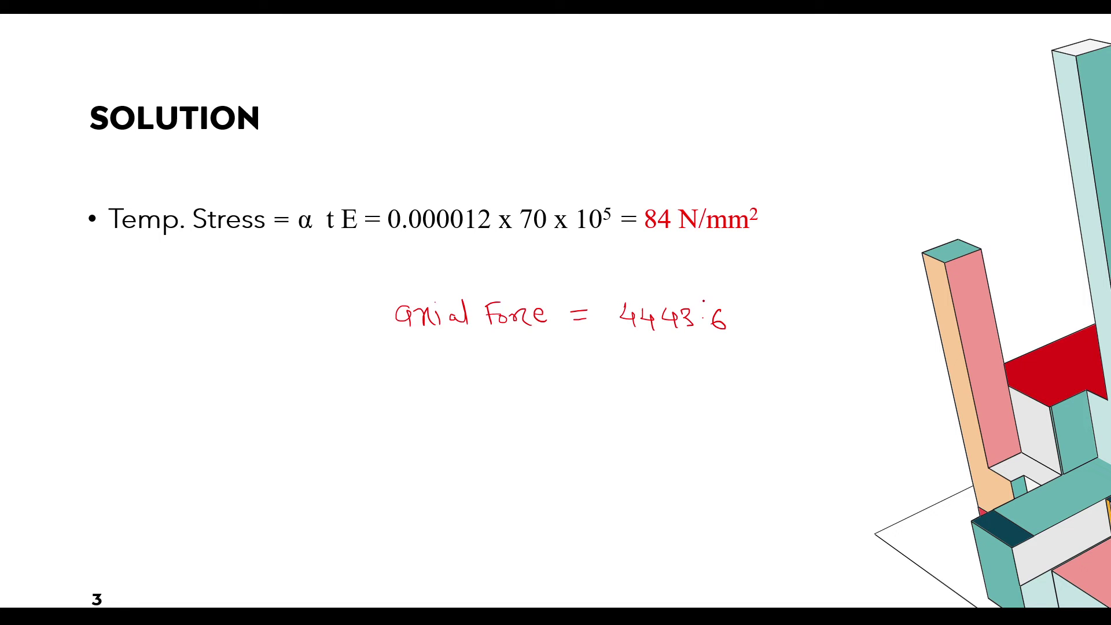
pyautogui.hotkey('alt', 'Tab')
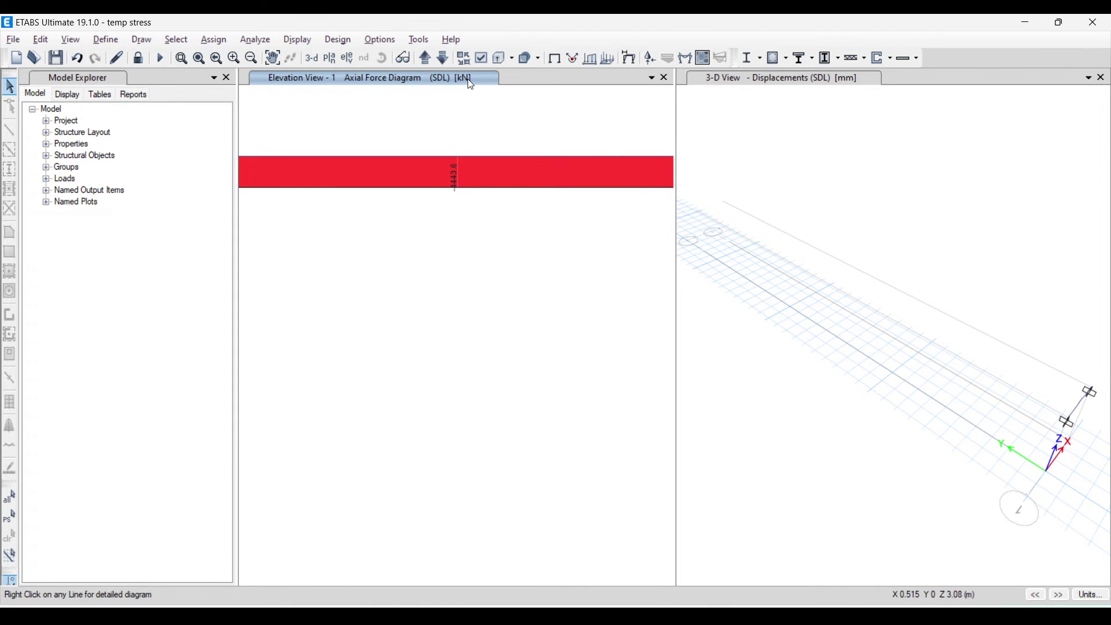
pyautogui.hotkey('alt', 'Tab')
# Add the unit KN after 4443.6 and circle 84 N/mm², labelling it stress.
pyautogui.moveTo(752, 310)
pyautogui.mouseDown()
pyautogui.moveTo(775, 329)
pyautogui.moveTo(776, 314)
pyautogui.moveTo(798, 307)
pyautogui.mouseUp()
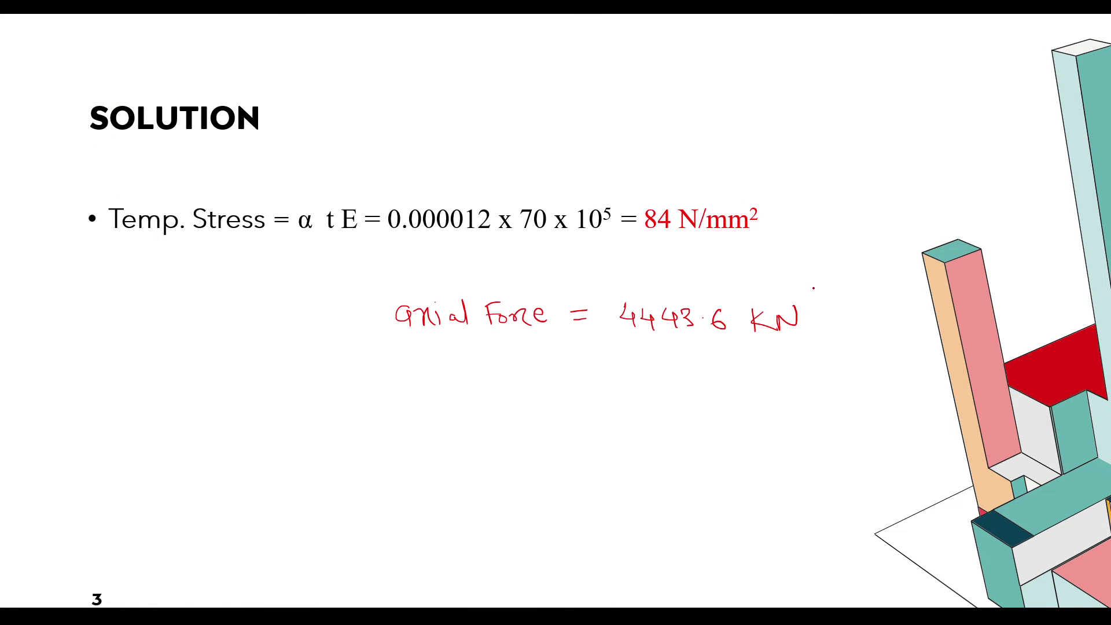
pyautogui.moveTo(637, 203)
pyautogui.mouseDown()
pyautogui.moveTo(697, 185)
pyautogui.moveTo(761, 192)
pyautogui.moveTo(766, 232)
pyautogui.moveTo(701, 249)
pyautogui.moveTo(652, 236)
pyautogui.moveTo(654, 199)
pyautogui.mouseUp()
pyautogui.moveTo(721, 146)
pyautogui.mouseDown()
pyautogui.moveTo(707, 158)
pyautogui.moveTo(779, 158)
pyautogui.mouseUp()
pyautogui.moveTo(806, 145); pyautogui.dragTo(792, 164)
# Handwrite 'Stress = Force / Area =' below the axial force note.
pyautogui.moveTo(425, 402)
pyautogui.mouseDown()
pyautogui.moveTo(439, 421)
pyautogui.moveTo(464, 408)
pyautogui.moveTo(467, 421)
pyautogui.moveTo(480, 408)
pyautogui.moveTo(487, 424)
pyautogui.moveTo(492, 408)
pyautogui.moveTo(532, 408)
pyautogui.mouseUp()
pyautogui.moveTo(519, 412)
pyautogui.mouseDown()
pyautogui.moveTo(553, 419)
pyautogui.moveTo(569, 397)
pyautogui.mouseUp()
pyautogui.moveTo(558, 413); pyautogui.dragTo(614, 409)
pyautogui.moveTo(554, 435); pyautogui.dragTo(606, 434)
pyautogui.moveTo(559, 466)
pyautogui.mouseDown()
pyautogui.moveTo(587, 457)
pyautogui.moveTo(626, 467)
pyautogui.moveTo(650, 430)
pyautogui.mouseUp()
pyautogui.moveTo(640, 435)
pyautogui.mouseDown()
pyautogui.moveTo(701, 418)
pyautogui.moveTo(796, 418)
pyautogui.moveTo(779, 419)
pyautogui.mouseUp()
# Ink the fraction 4443.6 x10³ over 230 x230 followed by an equals sign.
pyautogui.moveTo(807, 405)
pyautogui.mouseDown()
pyautogui.moveTo(807, 415)
pyautogui.moveTo(814, 386)
pyautogui.mouseUp()
pyautogui.moveTo(675, 439); pyautogui.dragTo(827, 434)
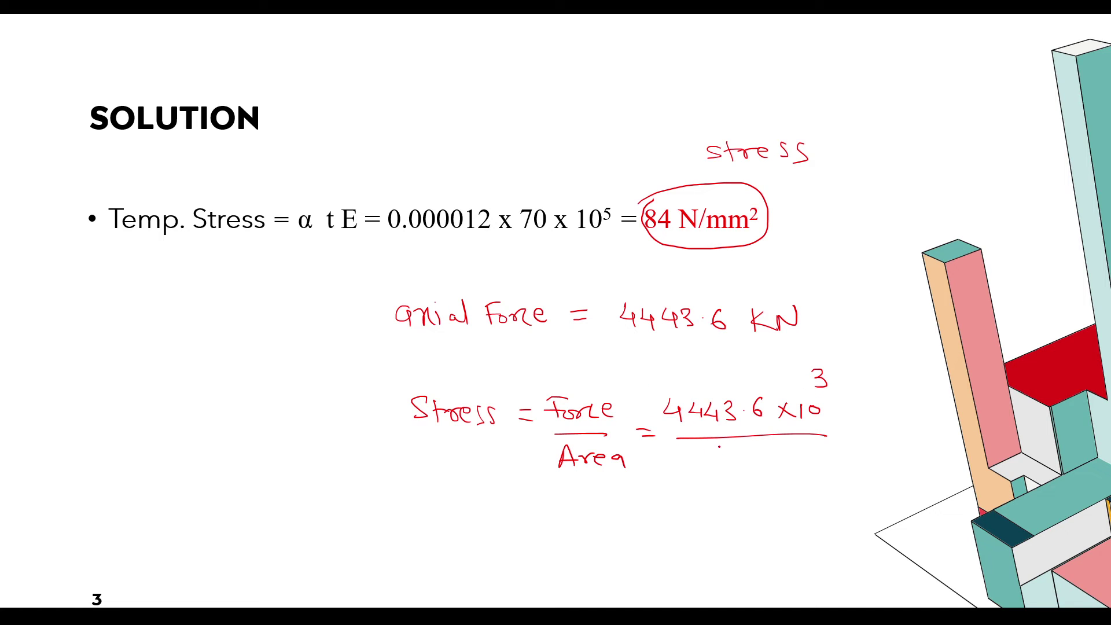
pyautogui.moveTo(690, 458); pyautogui.dragTo(707, 471)
pyautogui.moveTo(713, 458)
pyautogui.mouseDown()
pyautogui.moveTo(715, 473)
pyautogui.moveTo(734, 463)
pyautogui.moveTo(761, 471)
pyautogui.moveTo(772, 457)
pyautogui.mouseUp()
pyautogui.click(756, 464)
pyautogui.moveTo(773, 459); pyautogui.dragTo(792, 467)
pyautogui.moveTo(796, 456)
pyautogui.mouseDown()
pyautogui.moveTo(797, 471)
pyautogui.moveTo(823, 457)
pyautogui.mouseUp()
pyautogui.moveTo(671, 515); pyautogui.dragTo(685, 515)
pyautogui.moveTo(671, 523); pyautogui.dragTo(689, 522)
pyautogui.click(701, 512)
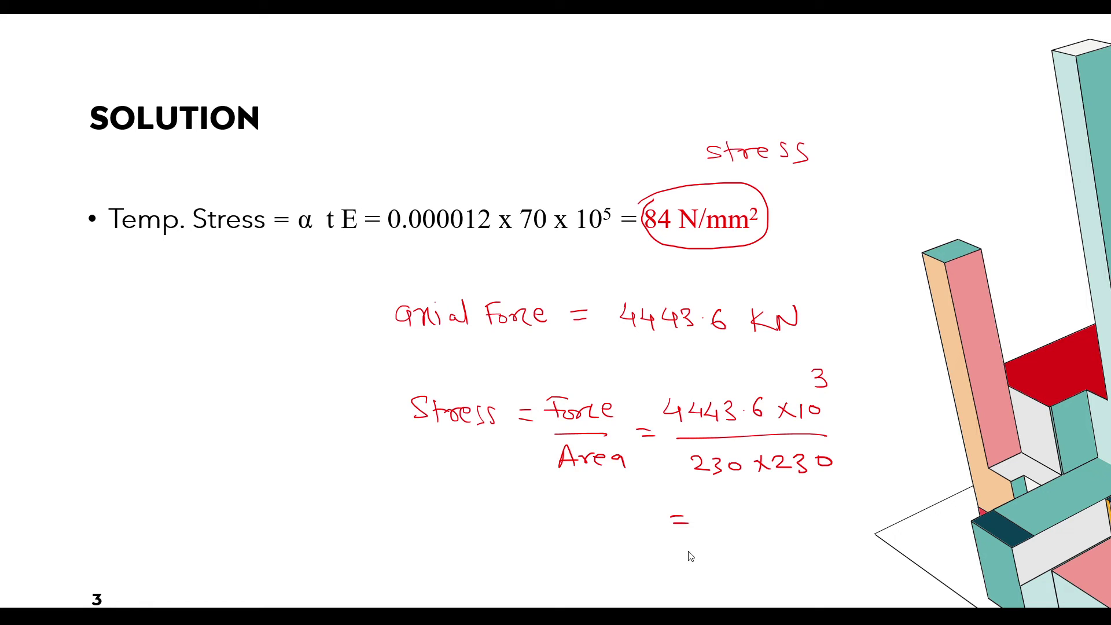
pyautogui.press('super')
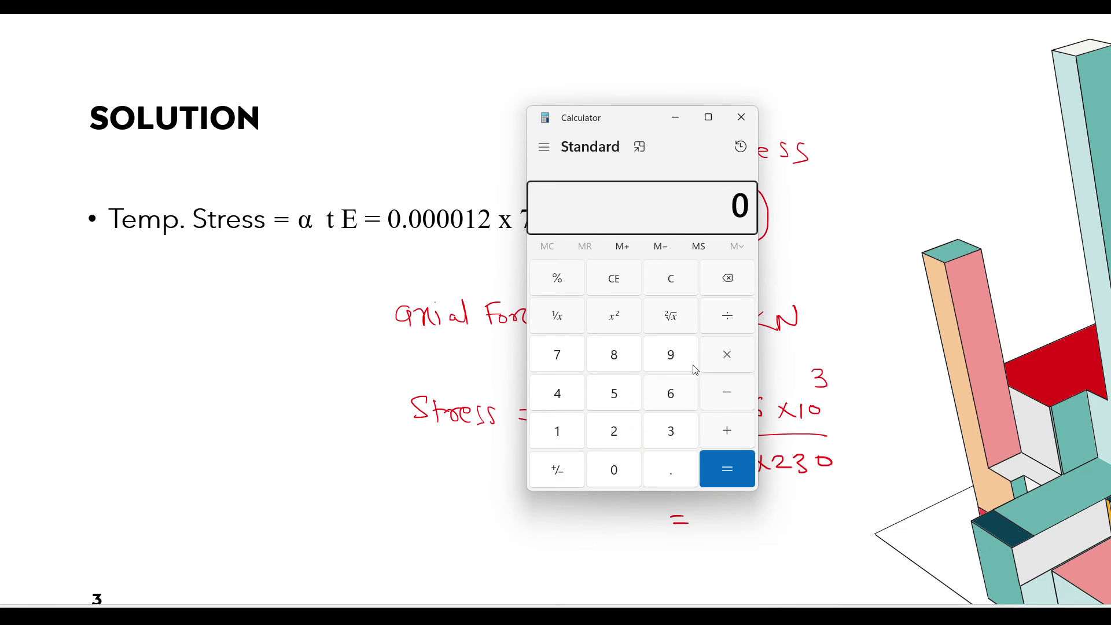
# Move Calculator aside and compute 4443600 ÷ 230, giving 19320.
pyautogui.moveTo(598, 120); pyautogui.dragTo(305, 105)
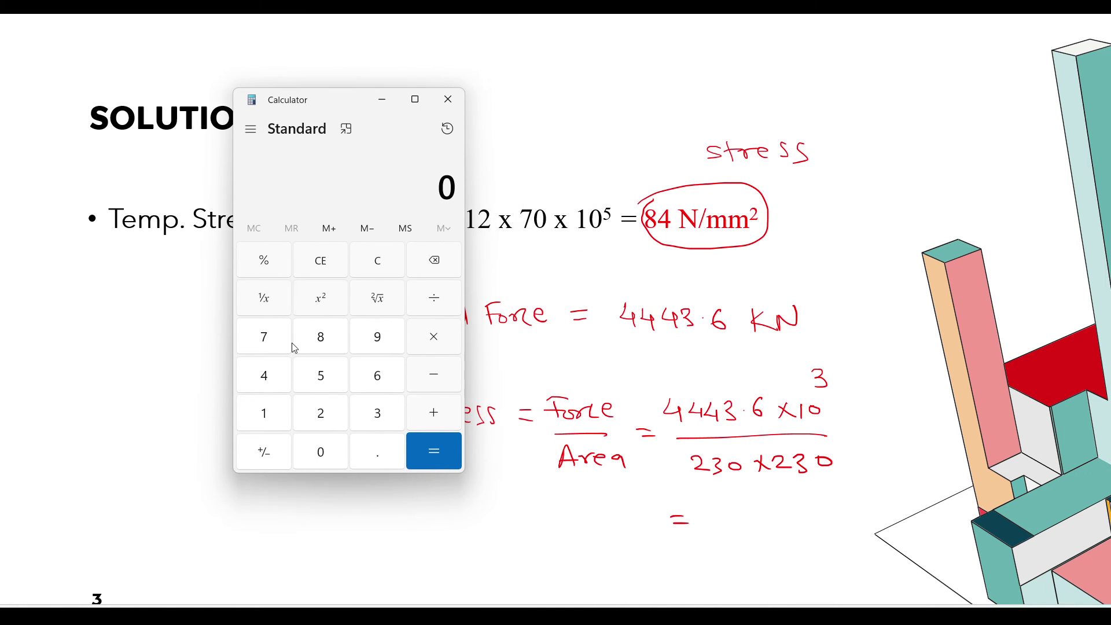
pyautogui.click(264, 385)
pyautogui.click(264, 385)
pyautogui.click(264, 386)
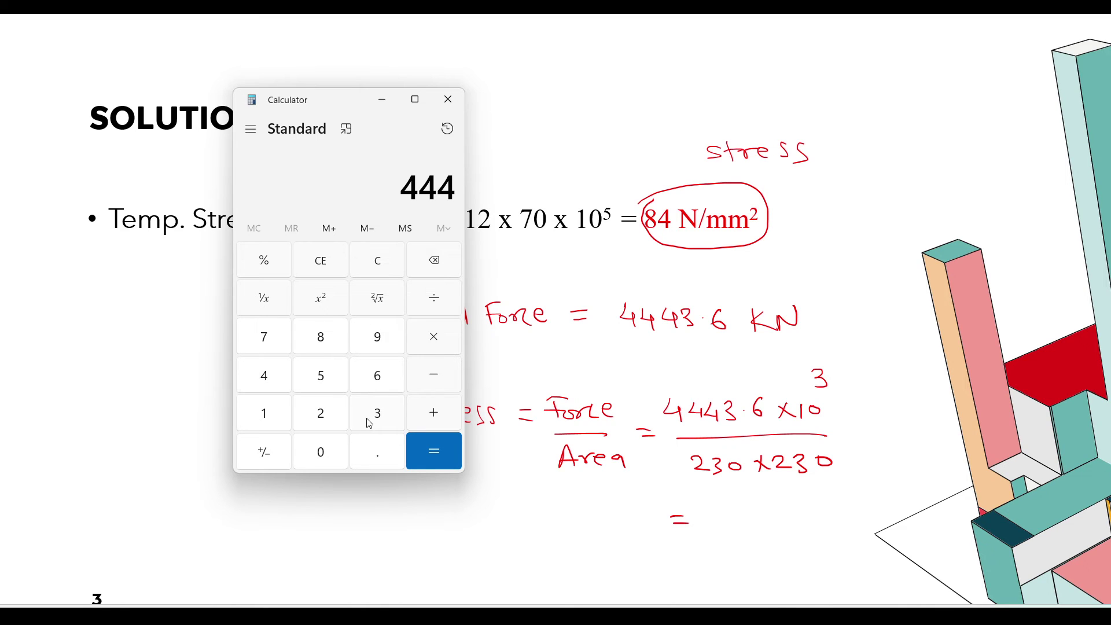
pyautogui.click(371, 421)
pyautogui.click(381, 379)
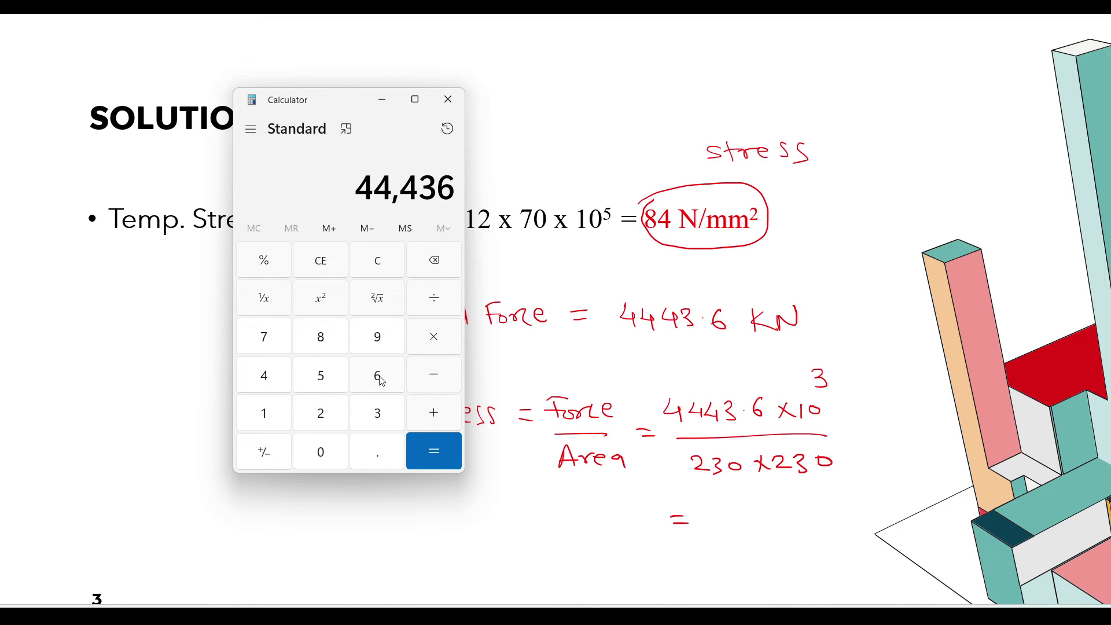
pyautogui.click(331, 456)
pyautogui.click(332, 457)
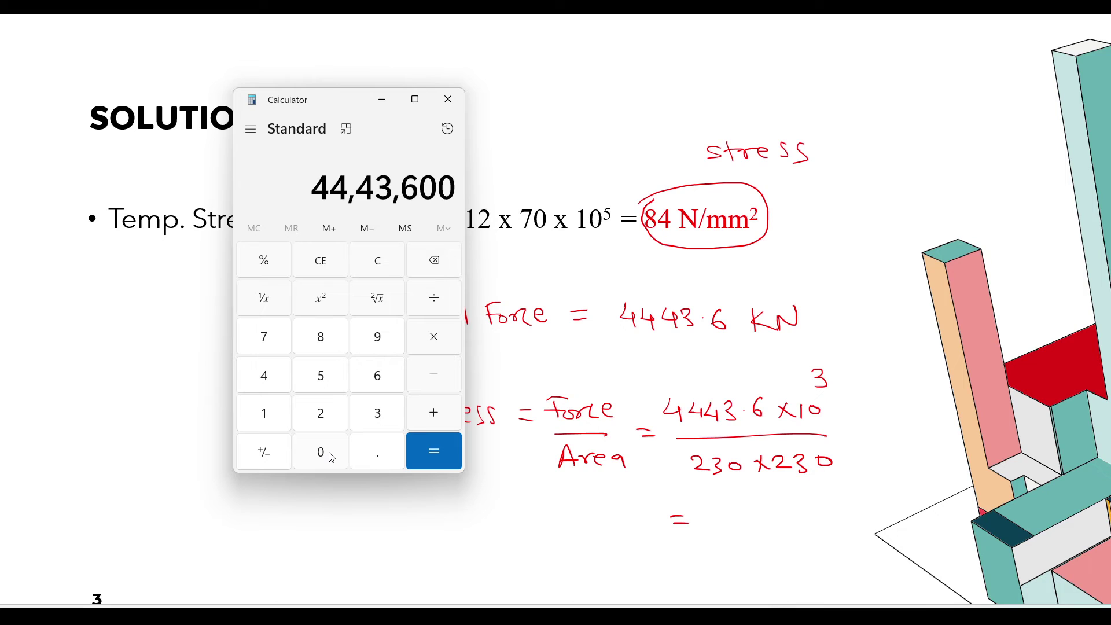
pyautogui.click(438, 302)
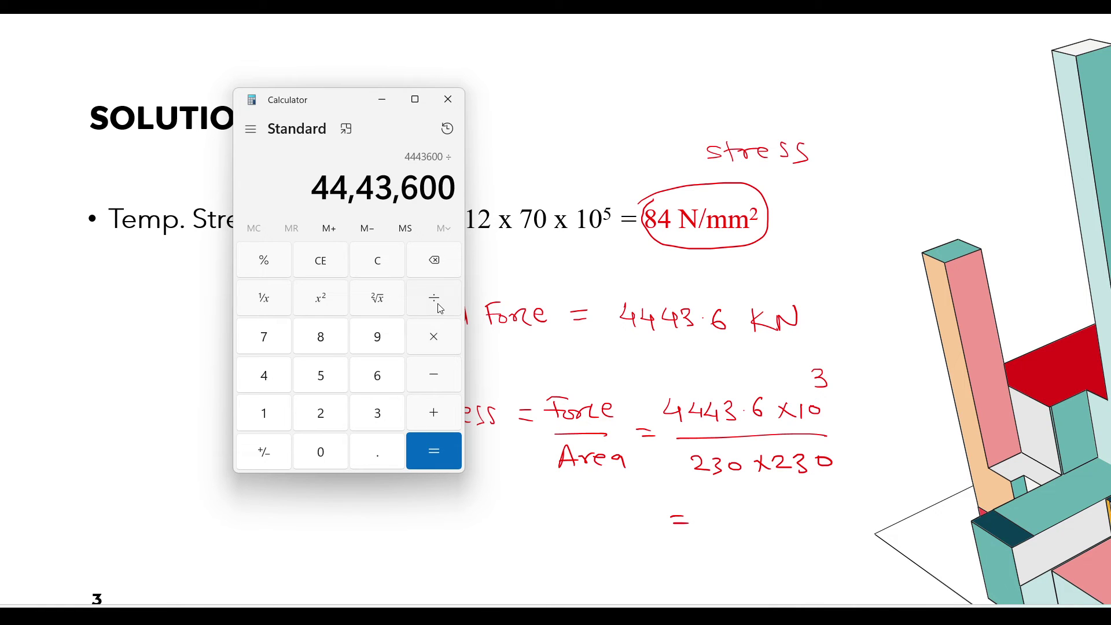
pyautogui.click(331, 414)
pyautogui.click(383, 413)
pyautogui.click(326, 451)
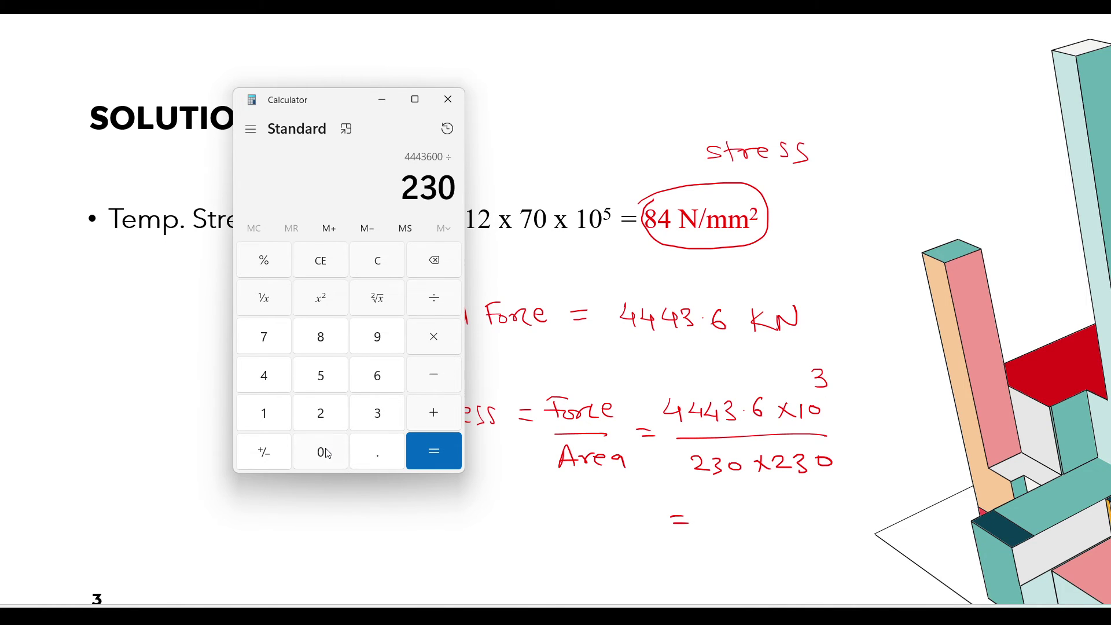
pyautogui.click(435, 449)
# Divide 19320 by 230 to get 84, select the result, and close Calculator.
pyautogui.click(438, 305)
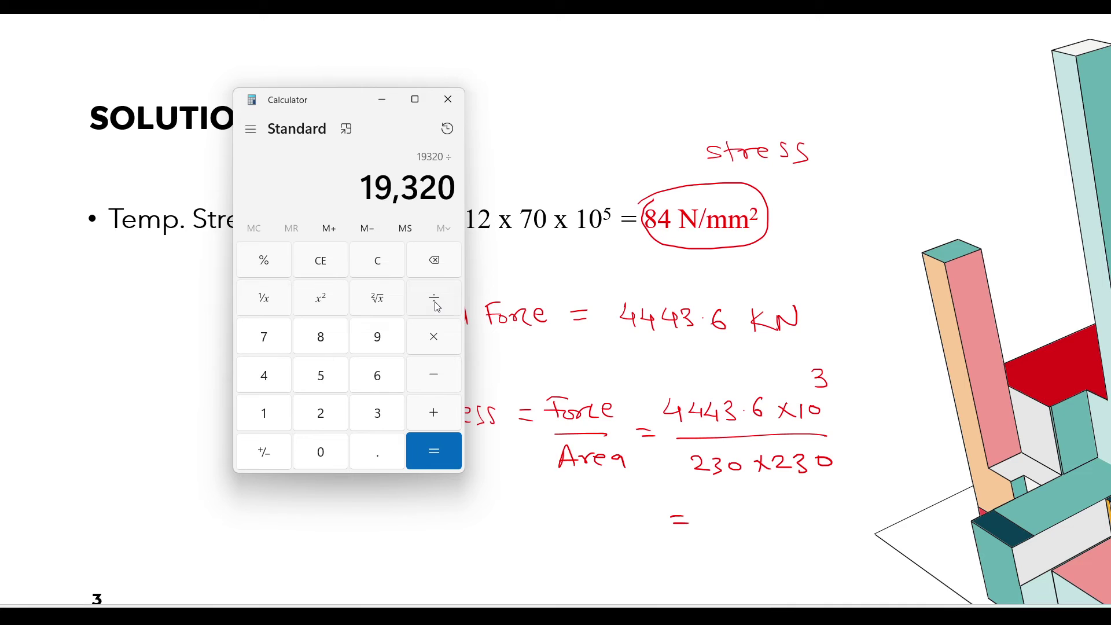
pyautogui.click(324, 410)
pyautogui.click(373, 417)
pyautogui.click(327, 451)
pyautogui.click(421, 449)
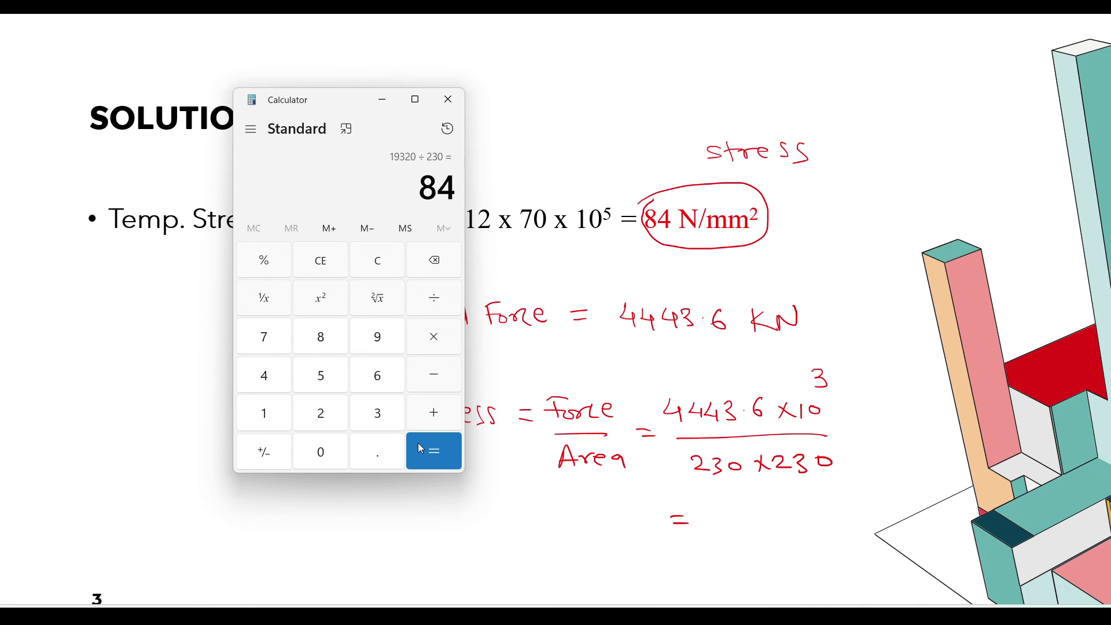
pyautogui.moveTo(419, 186); pyautogui.dragTo(451, 191)
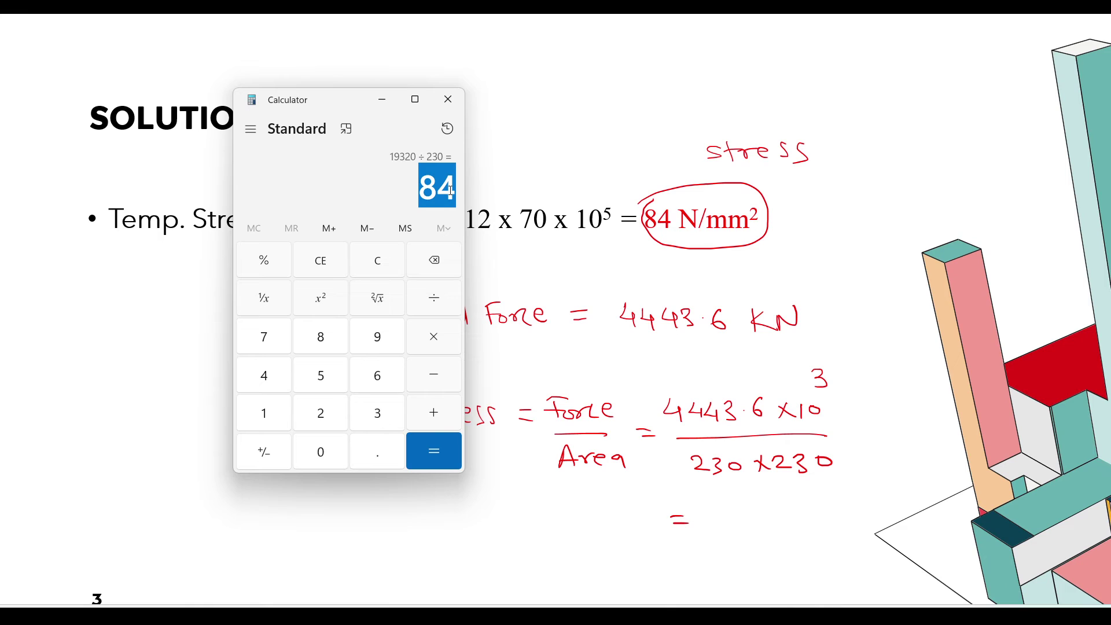
pyautogui.click(454, 100)
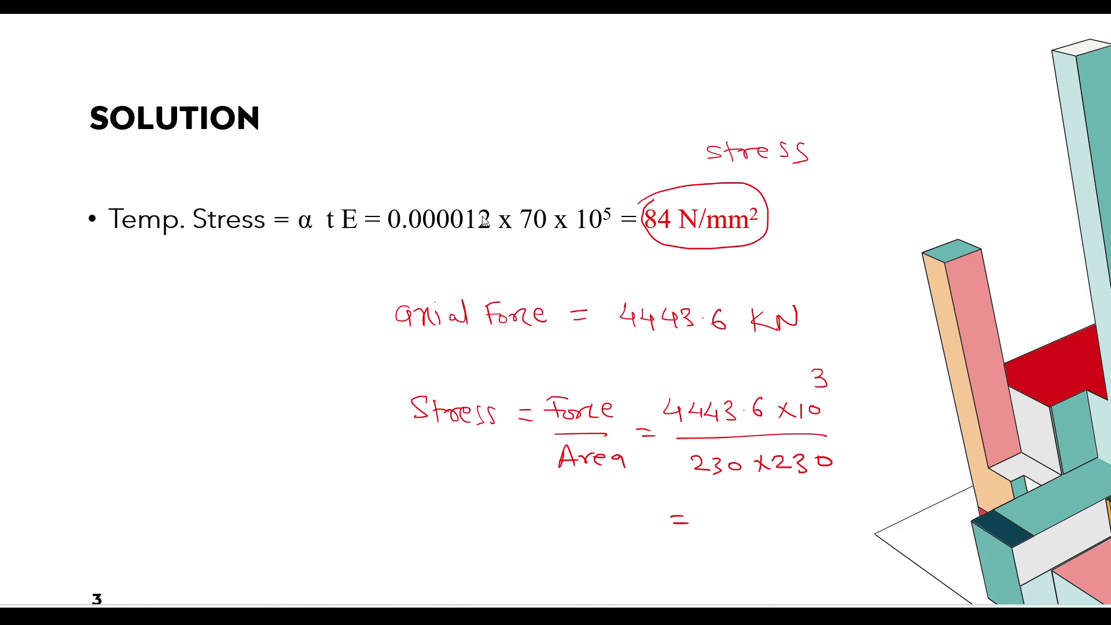
# Ink unit N by the numerator, mm by the denominator, and '= 84 N/mm²' below.
pyautogui.moveTo(832, 412)
pyautogui.mouseDown()
pyautogui.moveTo(864, 412)
pyautogui.moveTo(853, 423)
pyautogui.mouseUp()
pyautogui.moveTo(872, 421); pyautogui.dragTo(893, 402)
pyautogui.moveTo(837, 458); pyautogui.dragTo(908, 472)
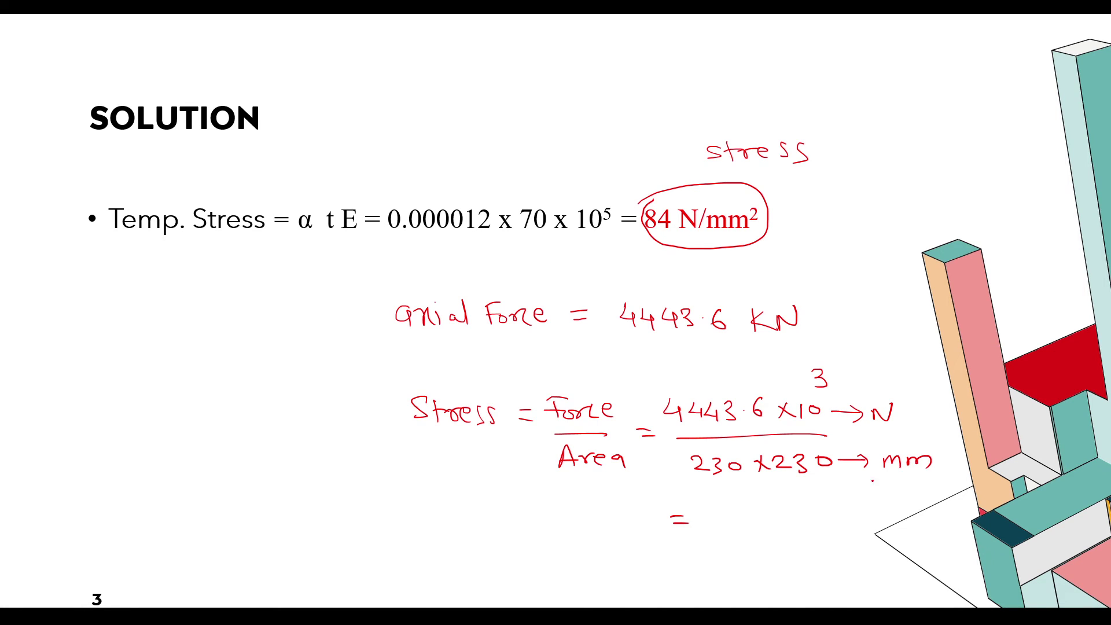
pyautogui.moveTo(747, 513)
pyautogui.mouseDown()
pyautogui.moveTo(826, 526)
pyautogui.moveTo(871, 520)
pyautogui.moveTo(891, 499)
pyautogui.moveTo(913, 508)
pyautogui.mouseUp()
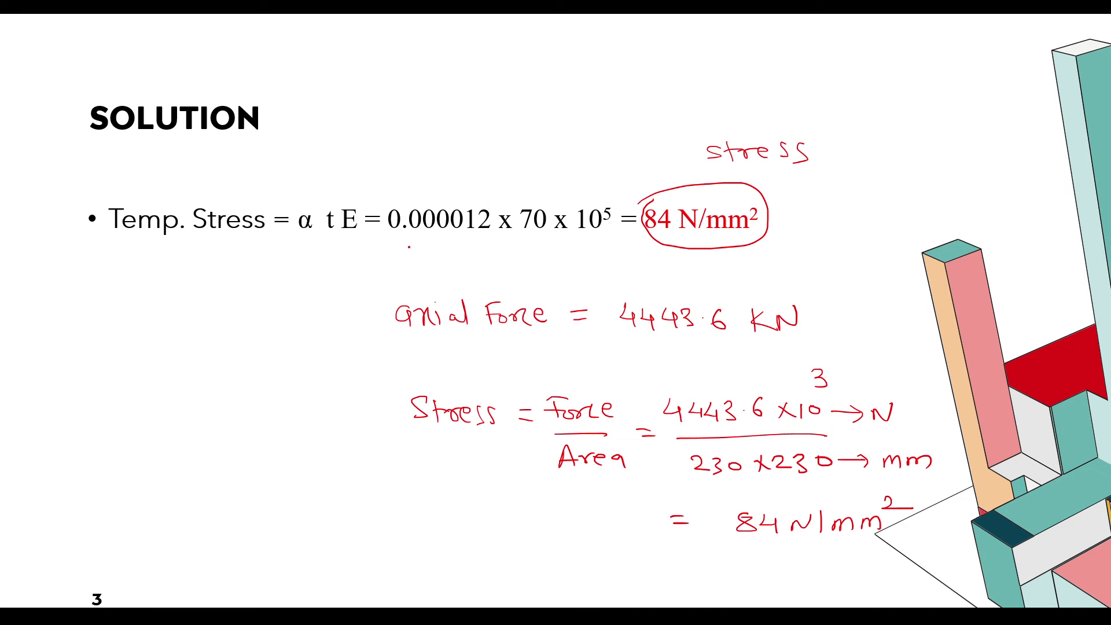